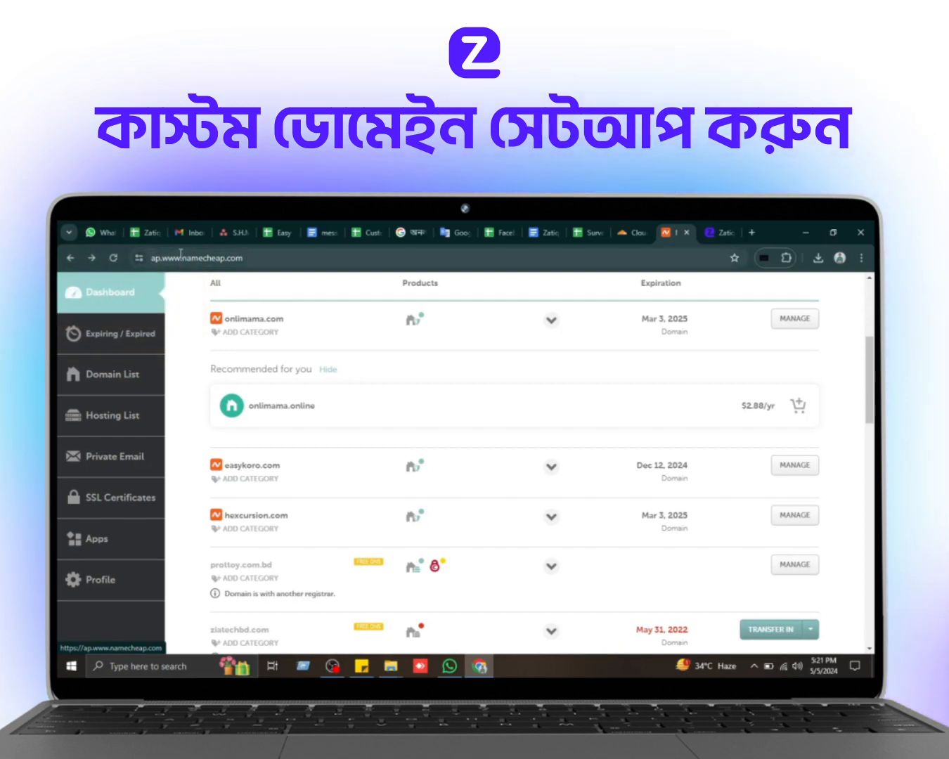
# Open the management page for the domain easykoro.com
pyautogui.moveTo(184, 258); pyautogui.dragTo(220, 258)
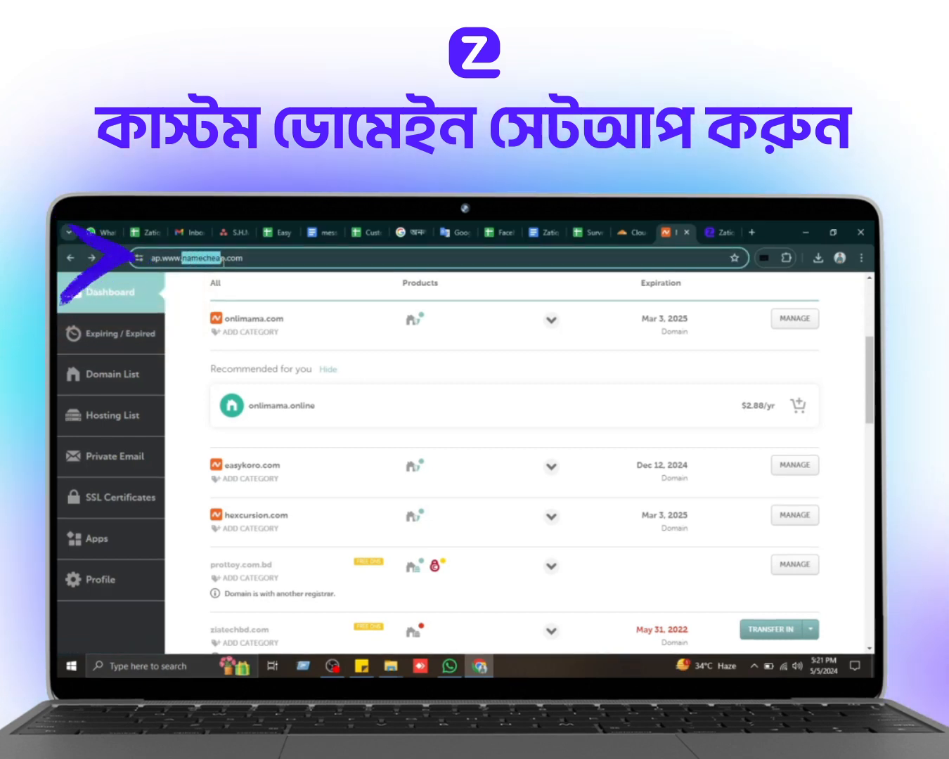
pyautogui.click(542, 365)
pyautogui.scroll(-2, 542, 365)
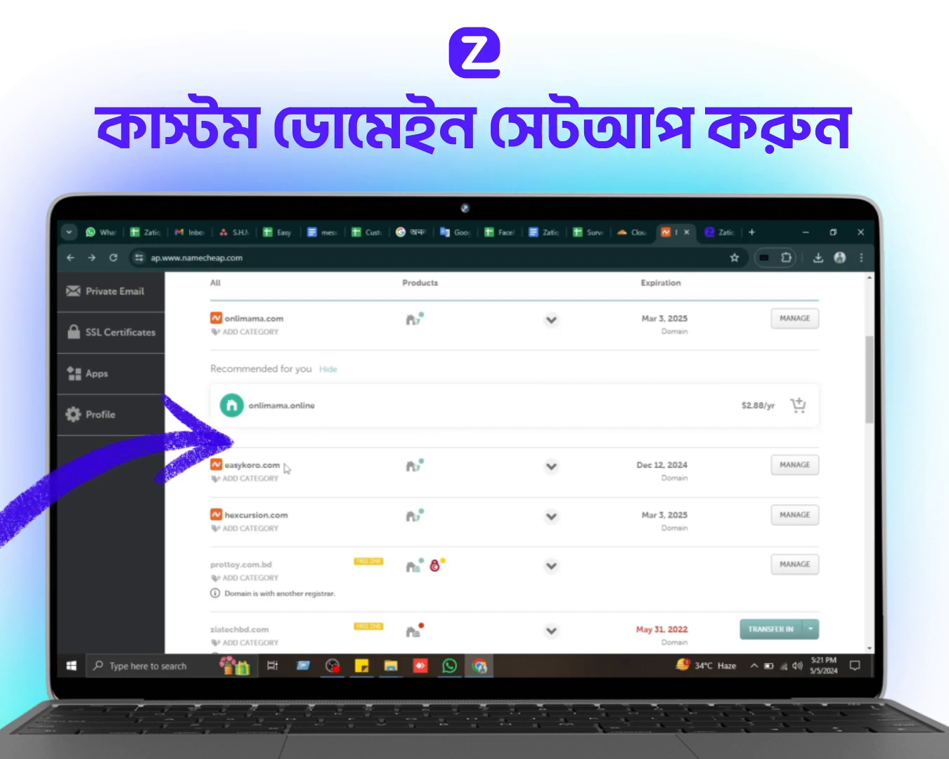
pyautogui.moveTo(286, 467); pyautogui.dragTo(244, 467)
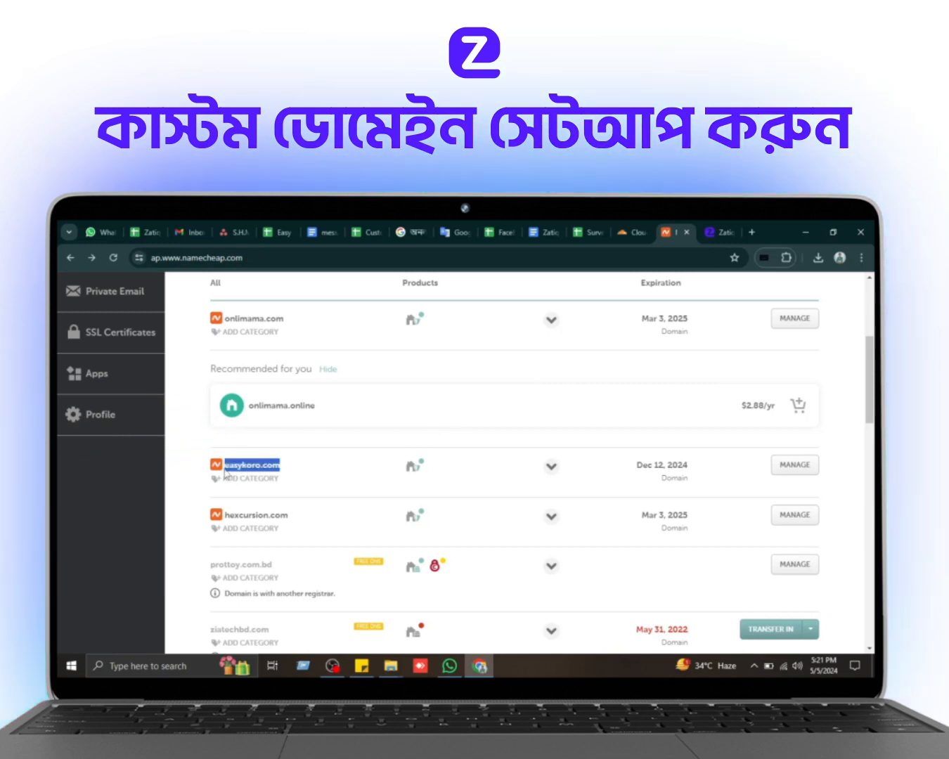
pyautogui.click(786, 470)
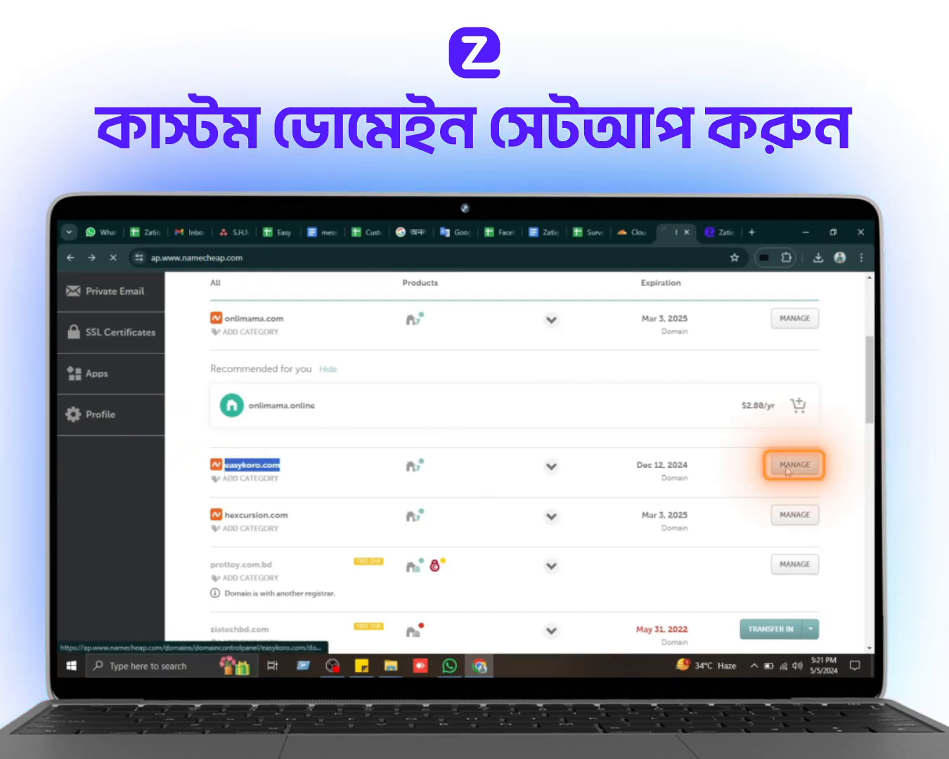
# Set the nameservers of easykoro.com to Custom DNS, ready for entering the first nameserver
pyautogui.scroll(-5, 491, 472)
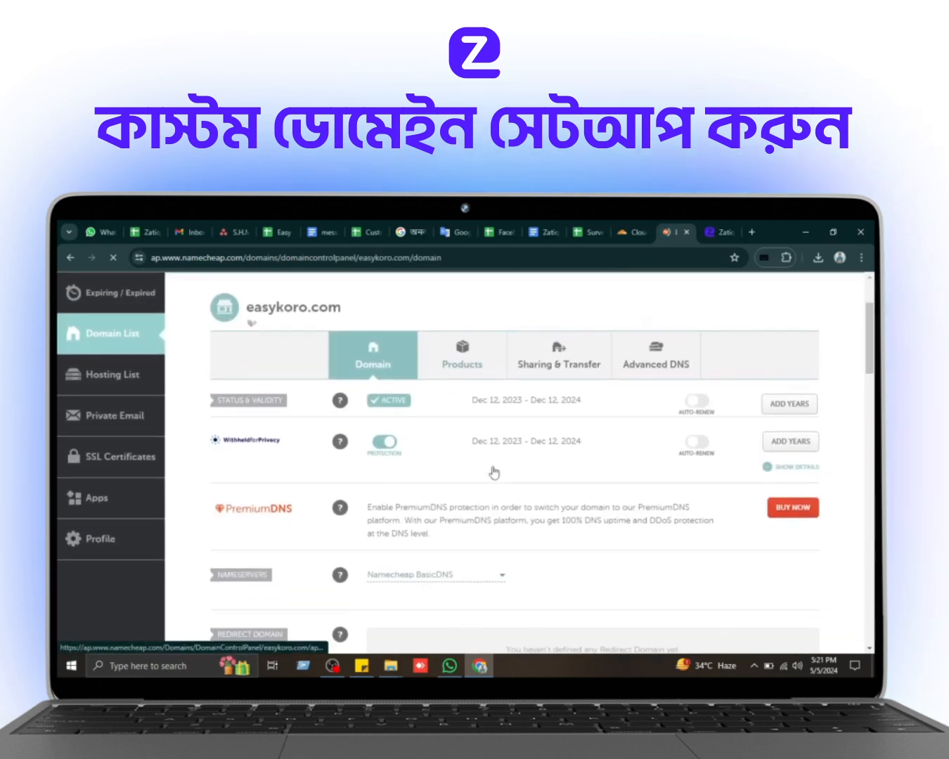
pyautogui.moveTo(214, 450); pyautogui.dragTo(278, 455)
pyautogui.click(462, 452)
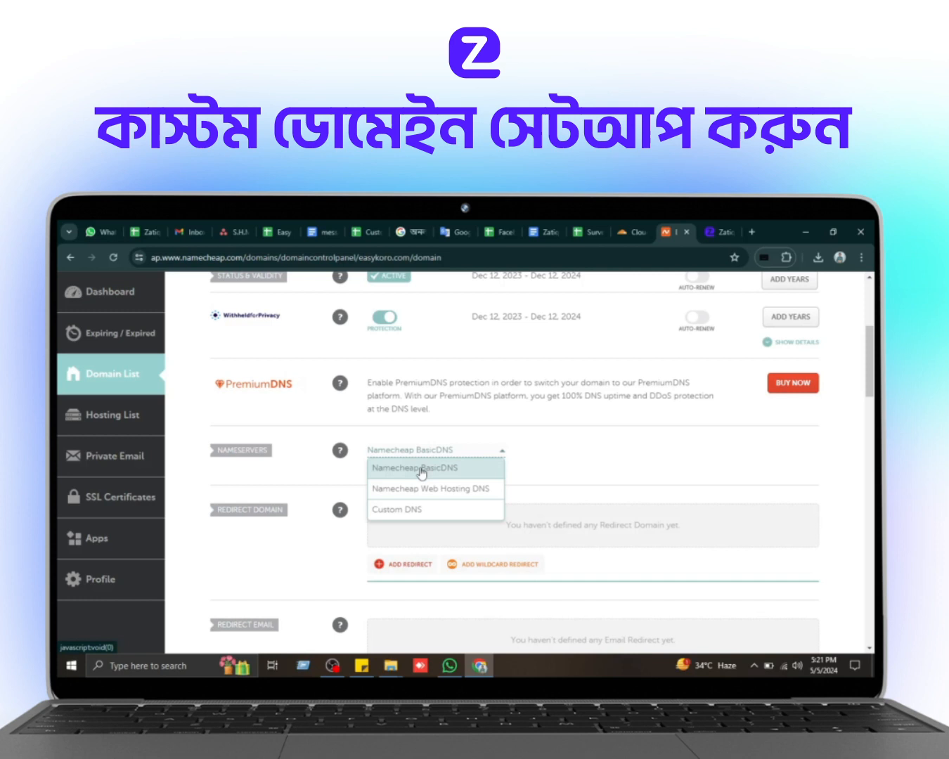
pyautogui.click(403, 513)
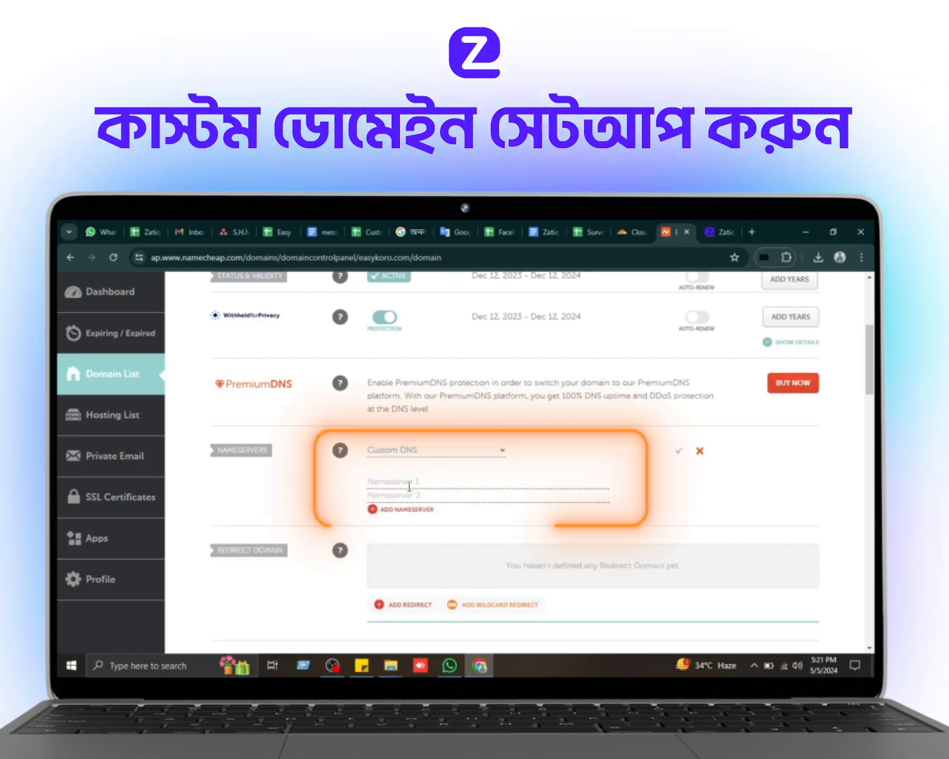
pyautogui.click(409, 485)
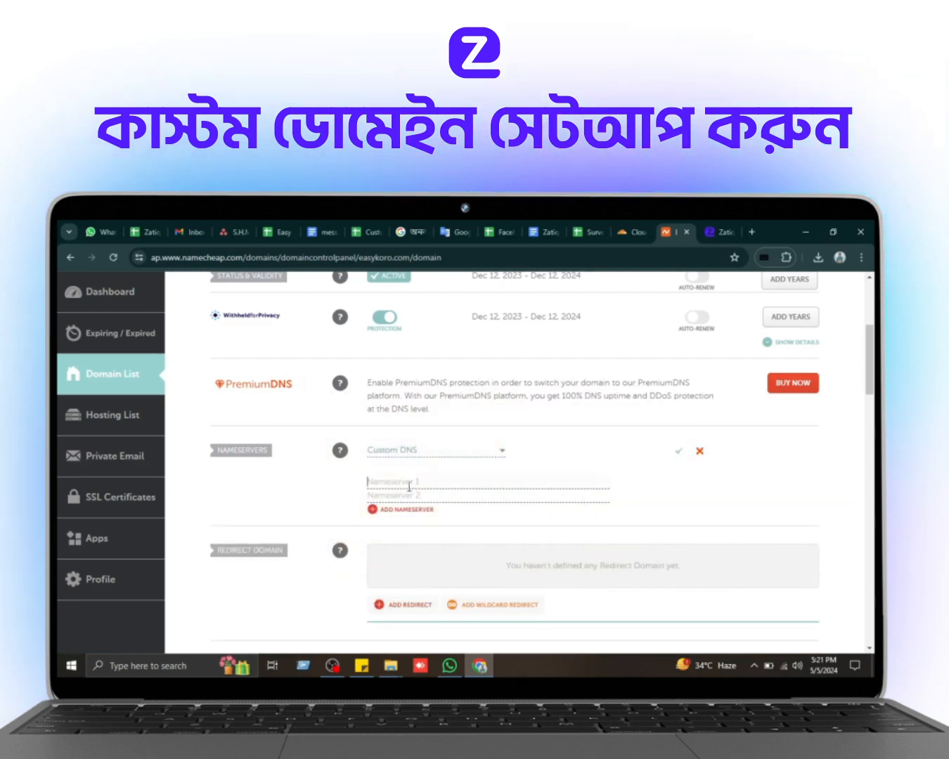
# Switch to the Cloudflare sign-up page and create an account with the account e-mail and password
pyautogui.click(631, 232)
pyautogui.moveTo(152, 257); pyautogui.dragTo(221, 257)
pyautogui.click(179, 389)
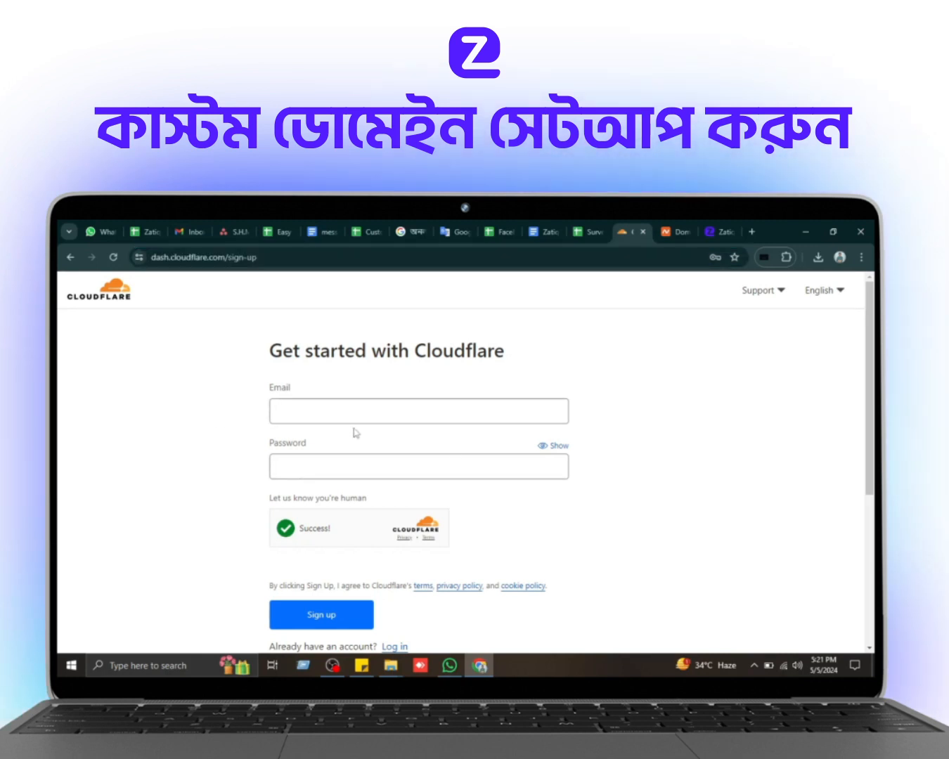
pyautogui.click(312, 413)
pyautogui.hotkey('ctrl', 'v')
pyautogui.click(325, 462)
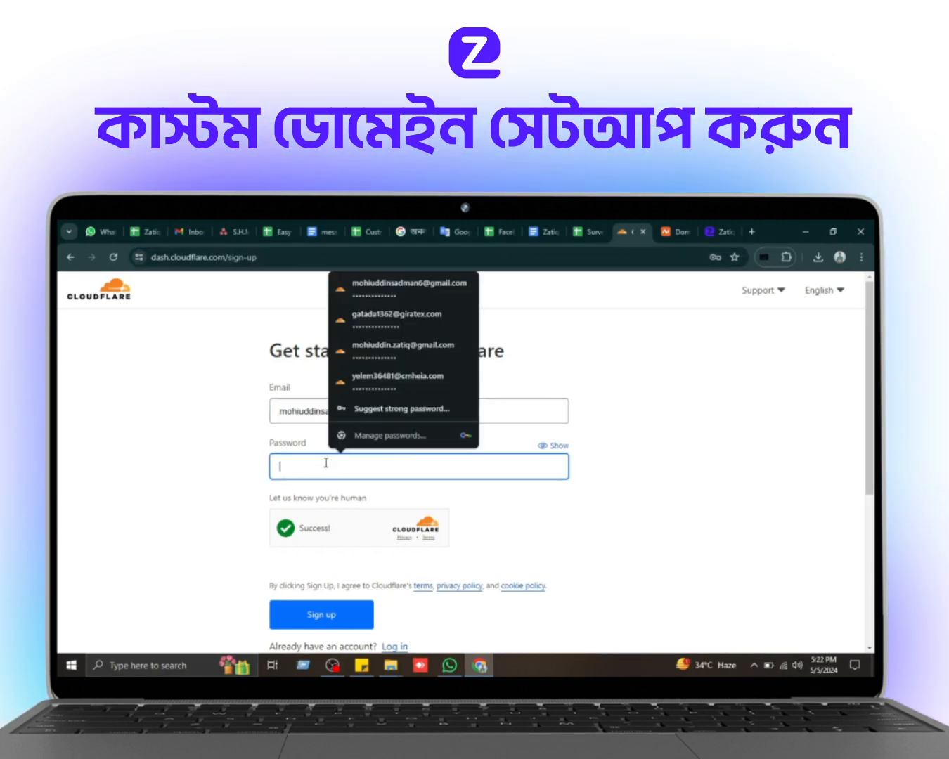
pyautogui.write('••••••••••')
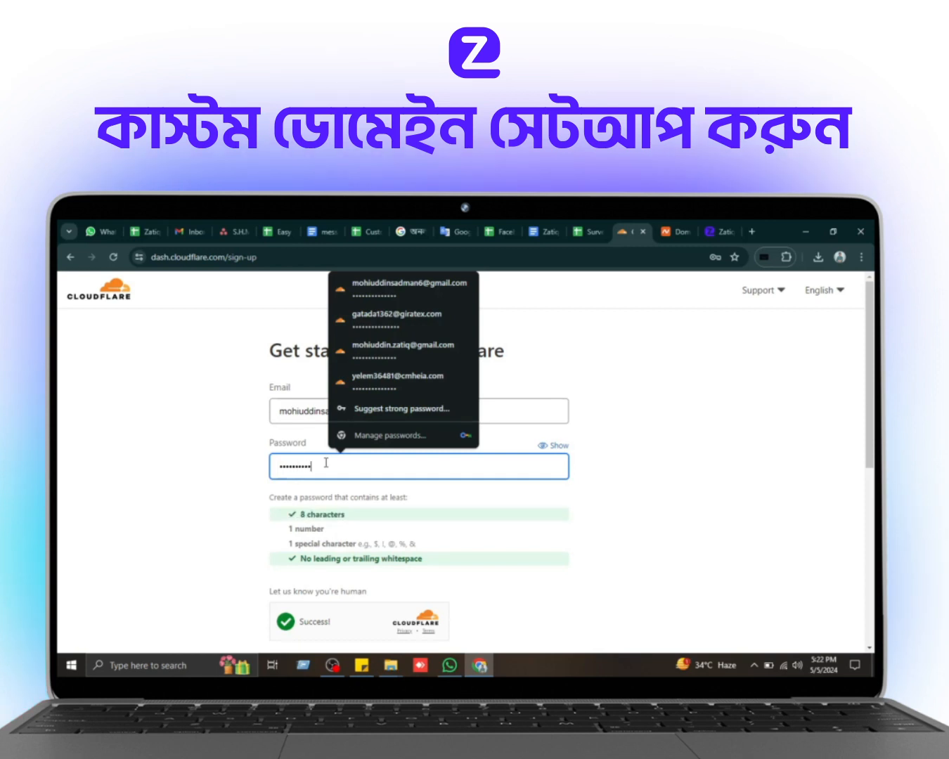
pyautogui.write('•••')
pyautogui.scroll(-3, 372, 531)
pyautogui.press('Return')
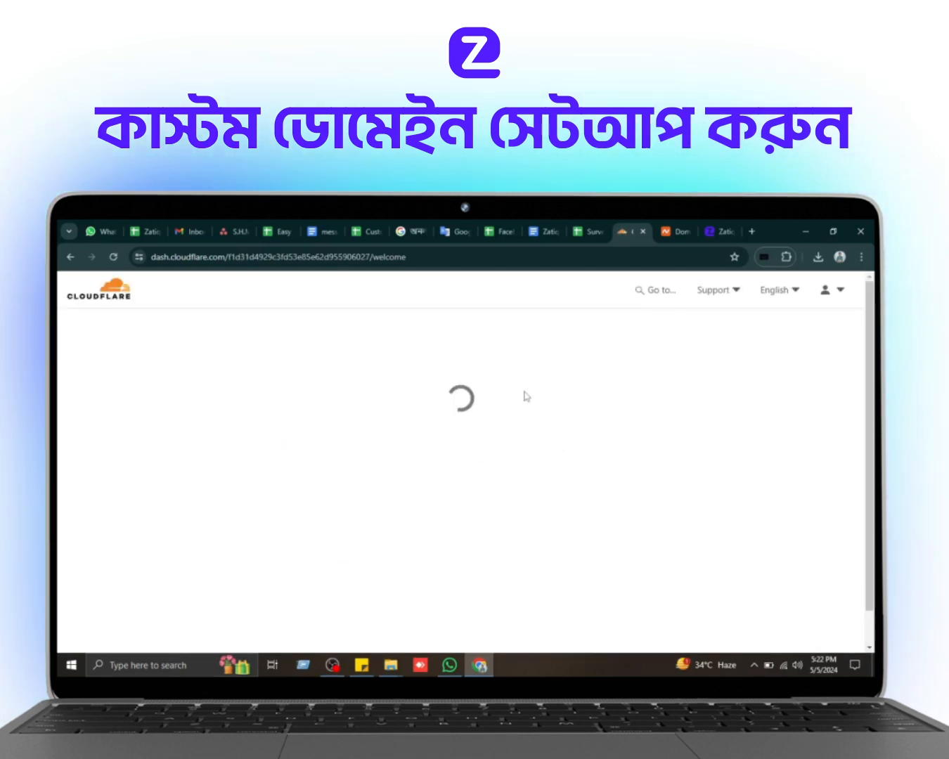
# Add the website easykoro.com to the new Cloudflare account
pyautogui.scroll(-2, 501, 435)
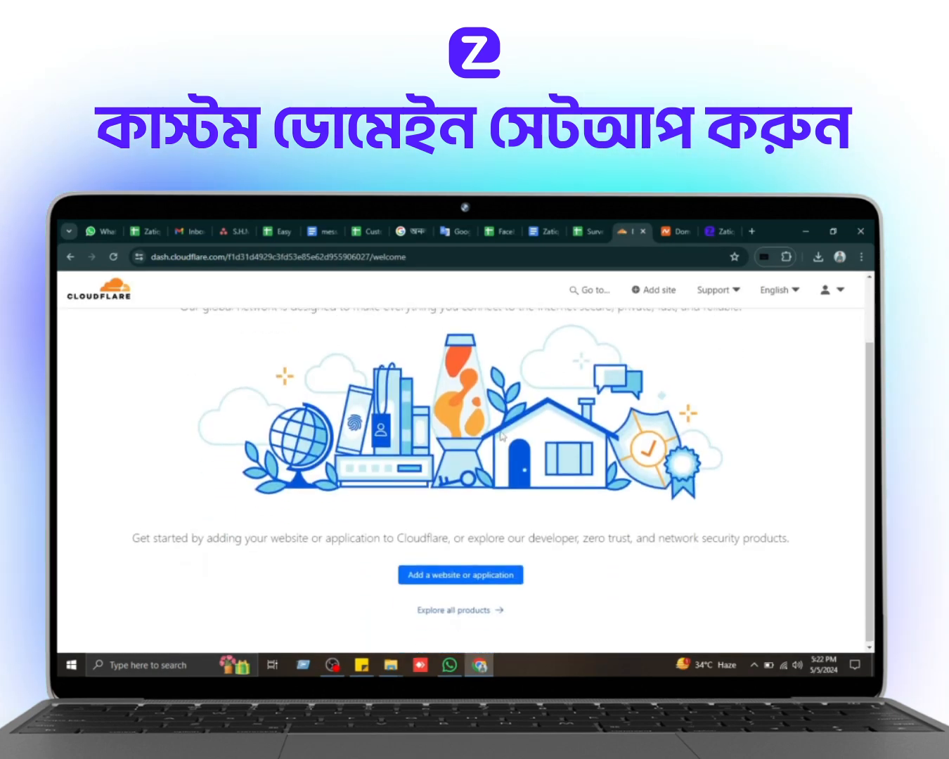
pyautogui.click(426, 575)
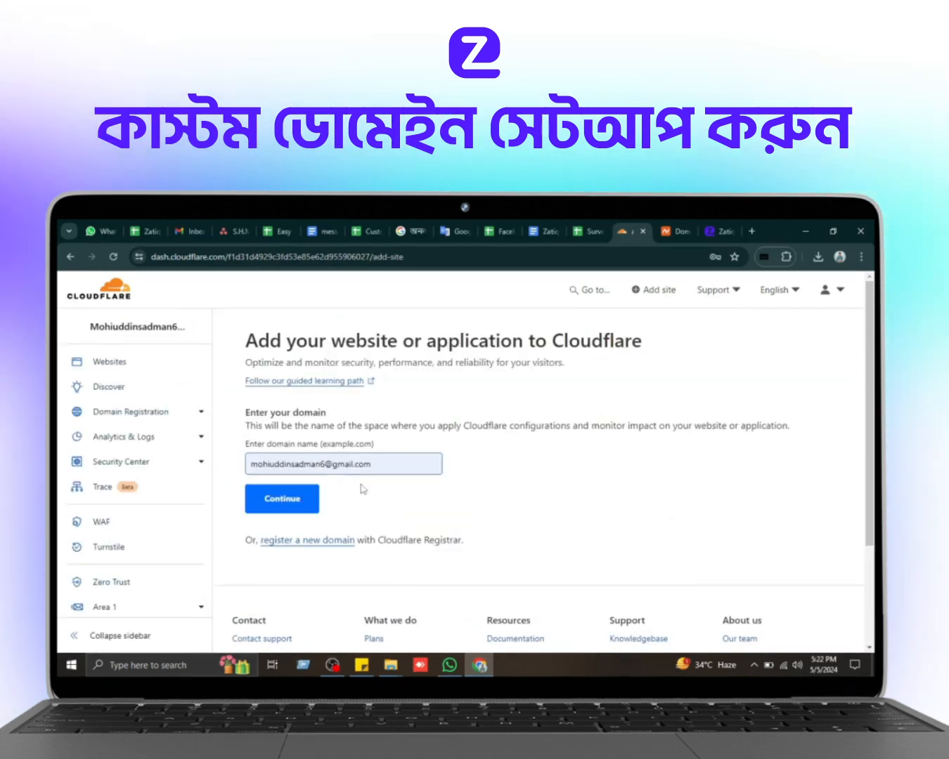
pyautogui.tripleClick(389, 468)
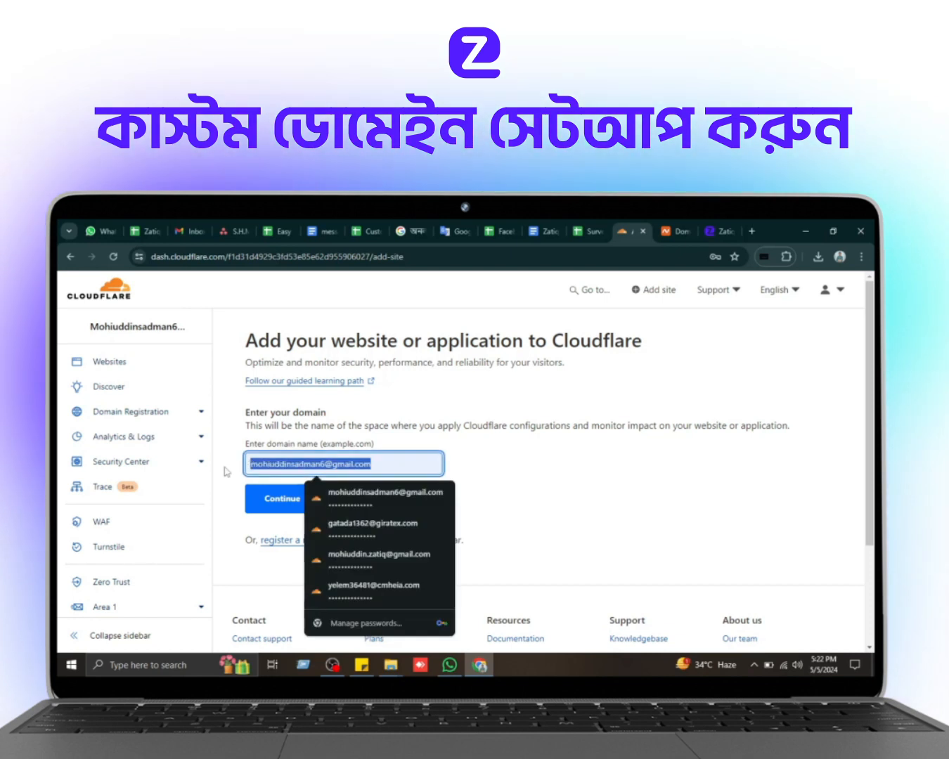
pyautogui.press('BackSpace')
pyautogui.write('easykoro')
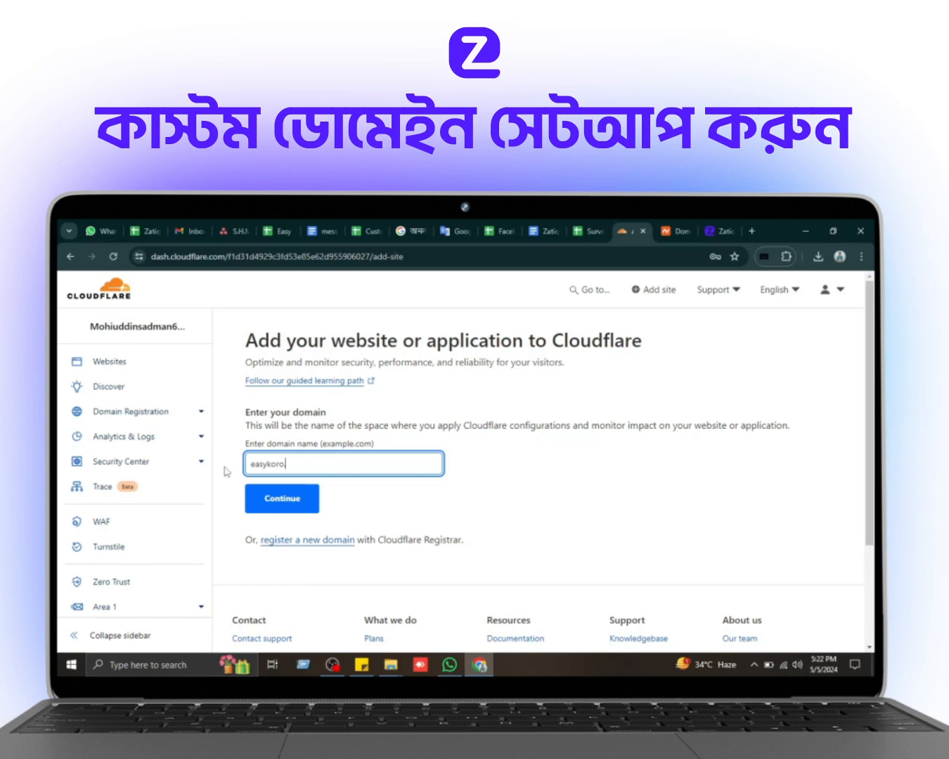
pyautogui.click(274, 506)
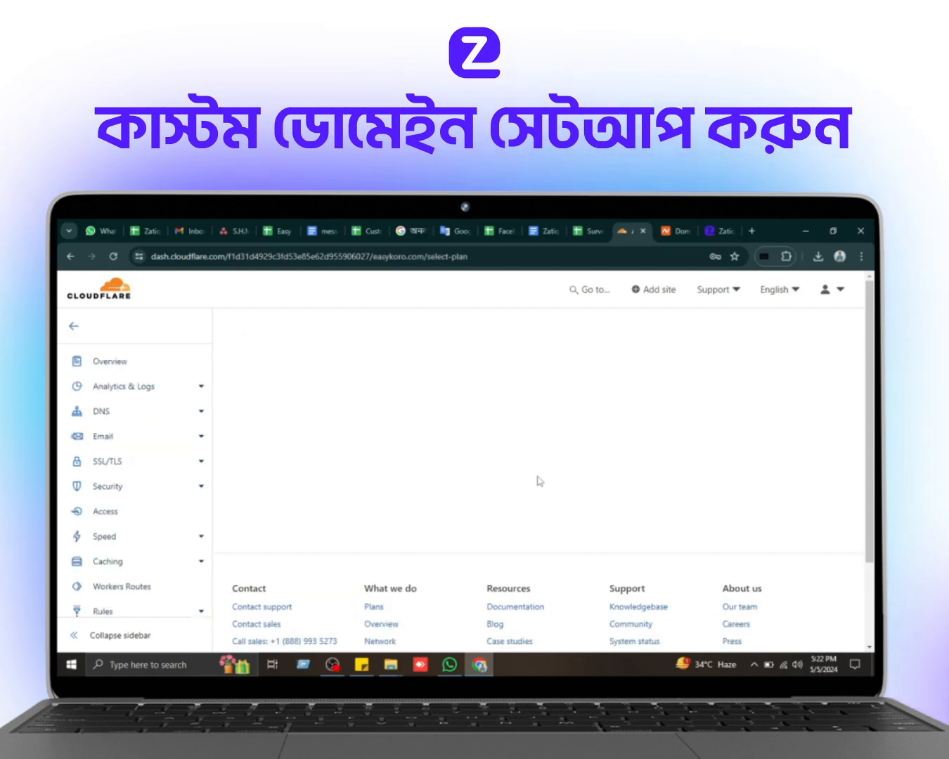
# Choose the Free $0 plan for easykoro.com and continue to the DNS record scan
pyautogui.scroll(-5, 589, 441)
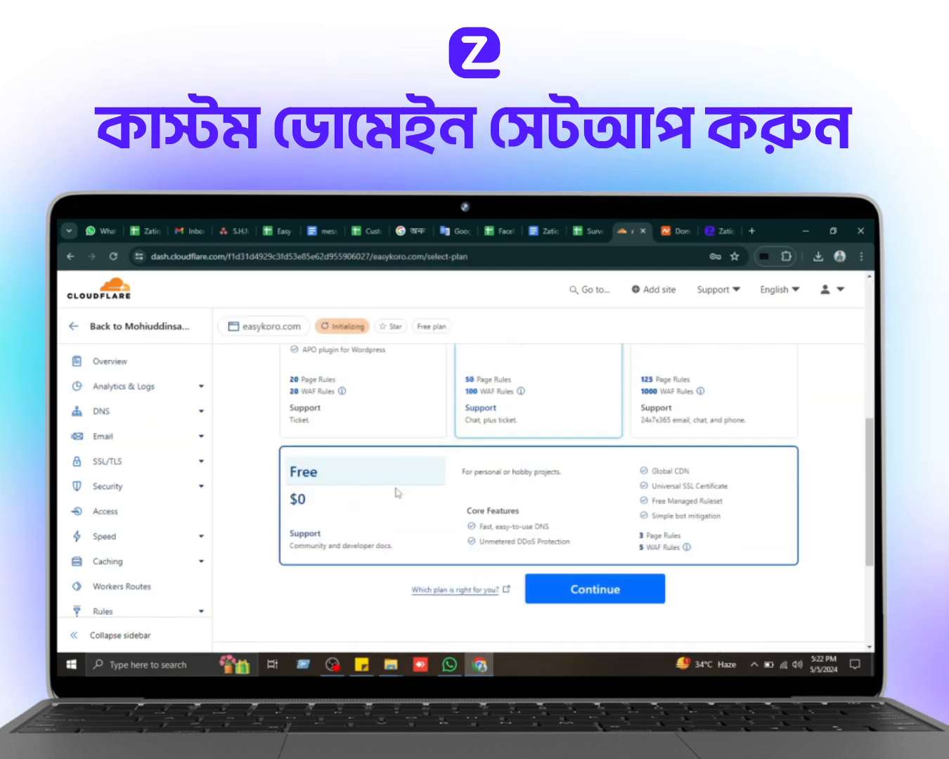
pyautogui.click(511, 485)
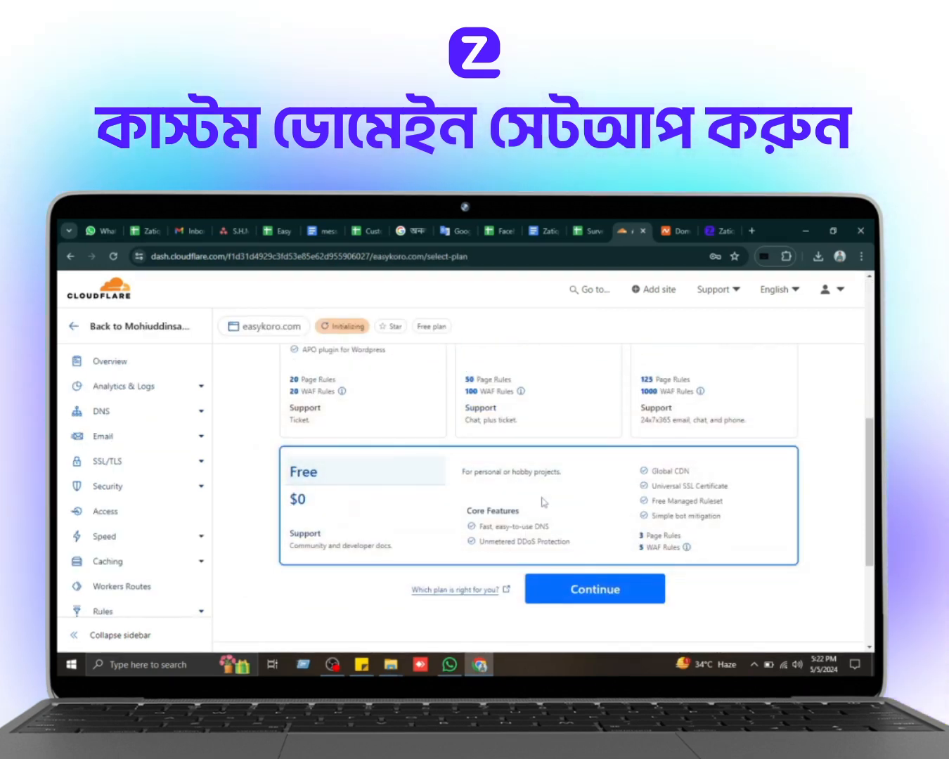
pyautogui.click(588, 587)
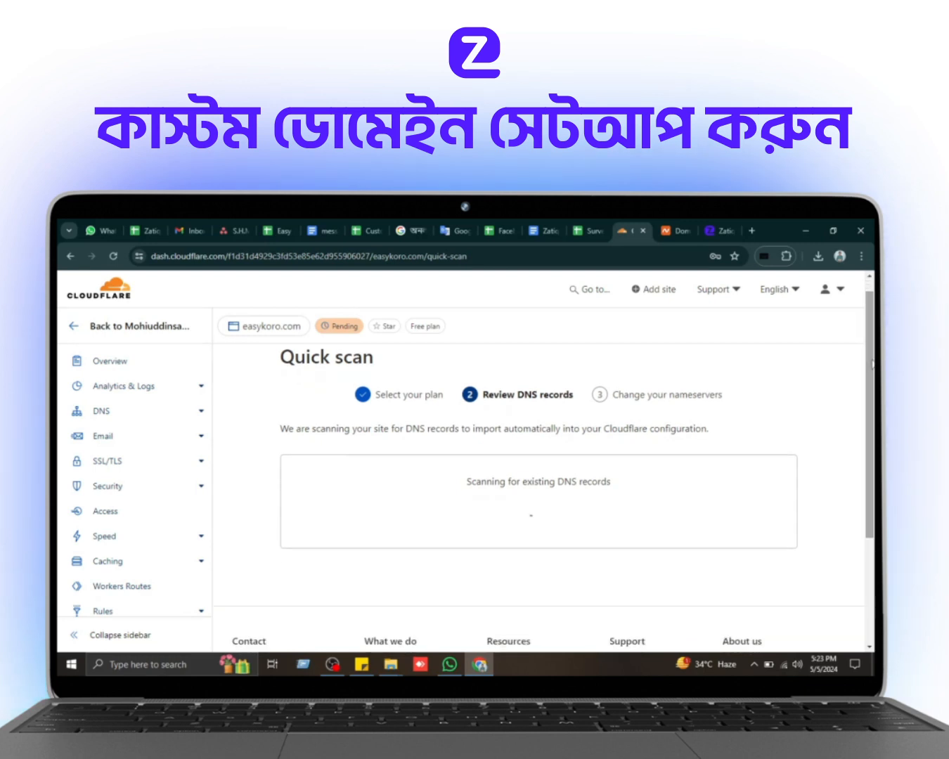
# Start a new DNS record for easykoro.com with type CNAME and name @
pyautogui.scroll(-3, 870, 425)
pyautogui.scroll(-2, 871, 425)
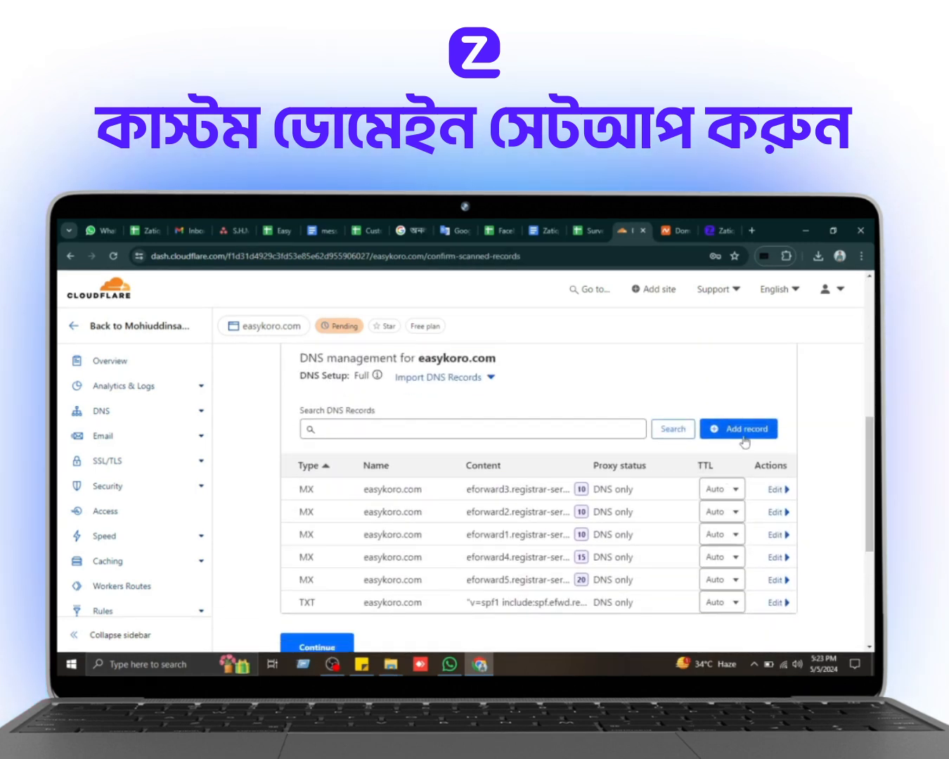
pyautogui.click(743, 430)
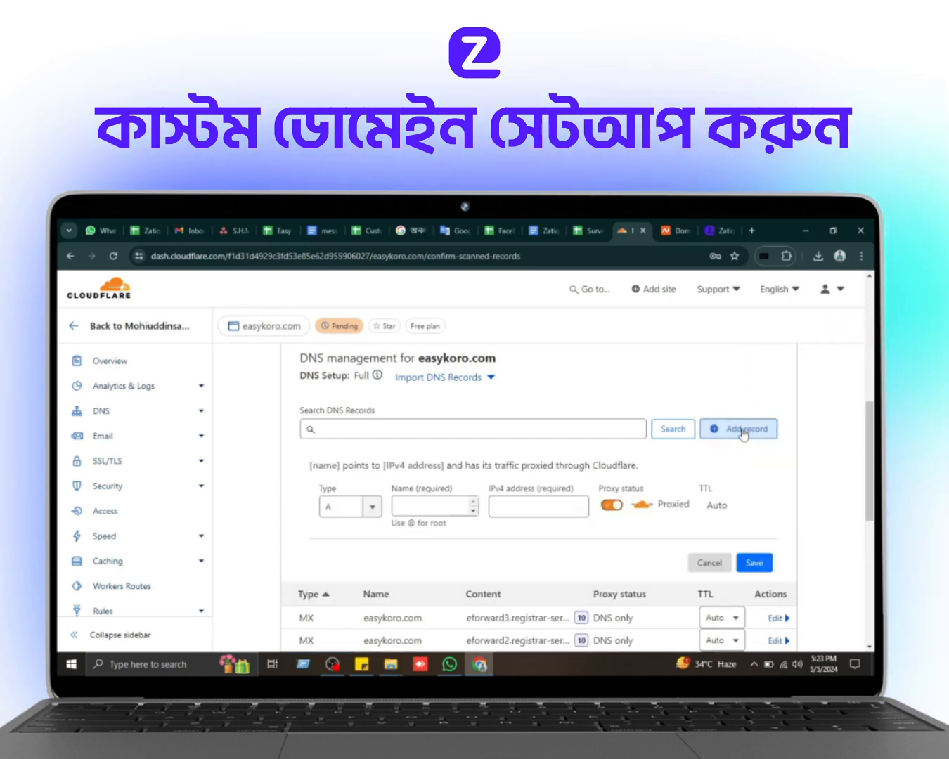
pyautogui.click(374, 507)
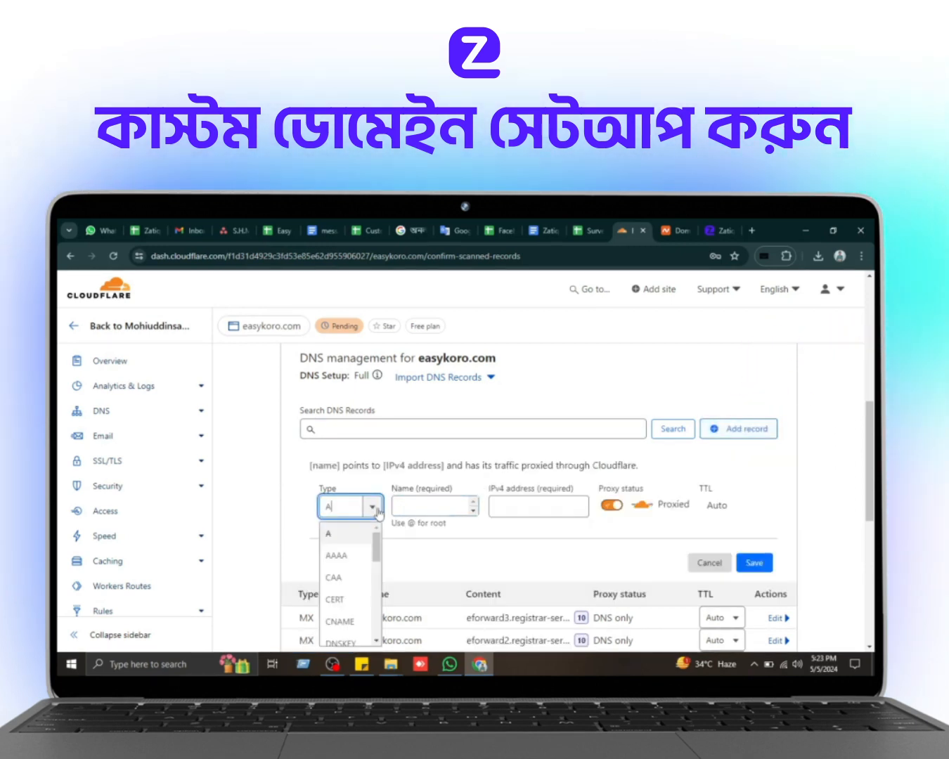
pyautogui.click(343, 621)
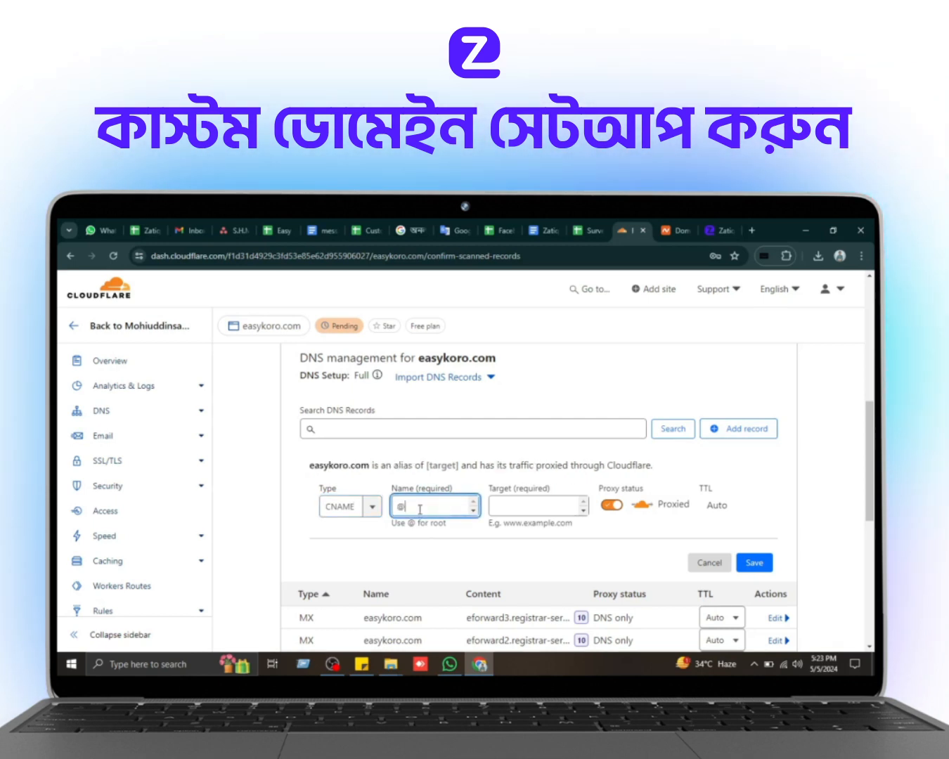
pyautogui.click(561, 505)
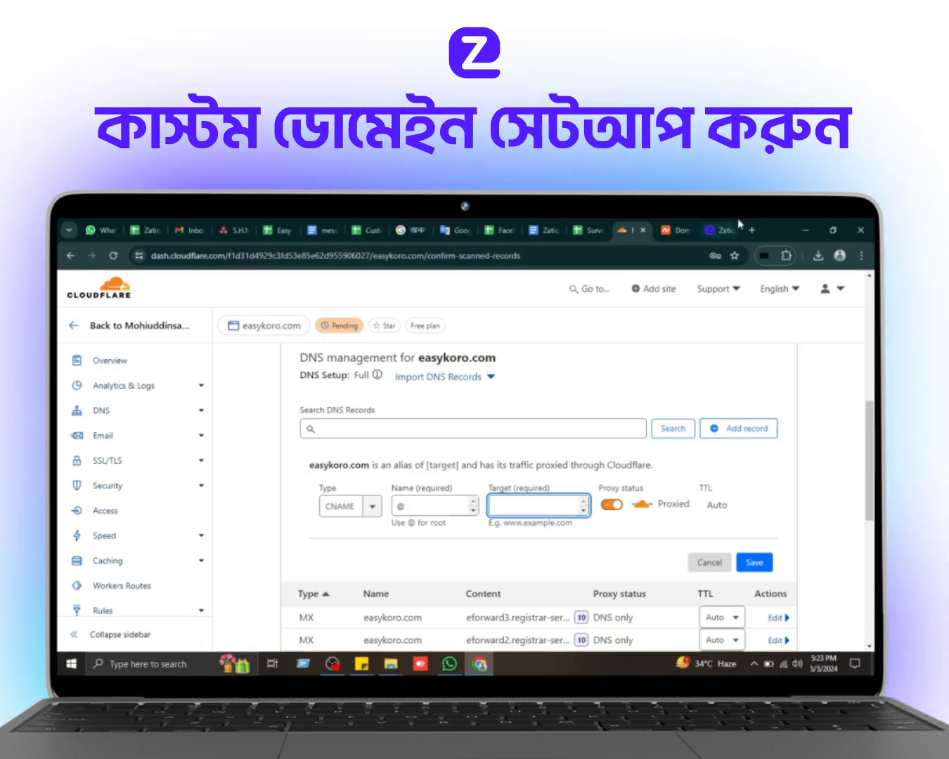
# Switch to Zatiqeasy and copy the CNAME value cname.zatiqeasy.com from the custom domain section of Shop Domains
pyautogui.click(723, 229)
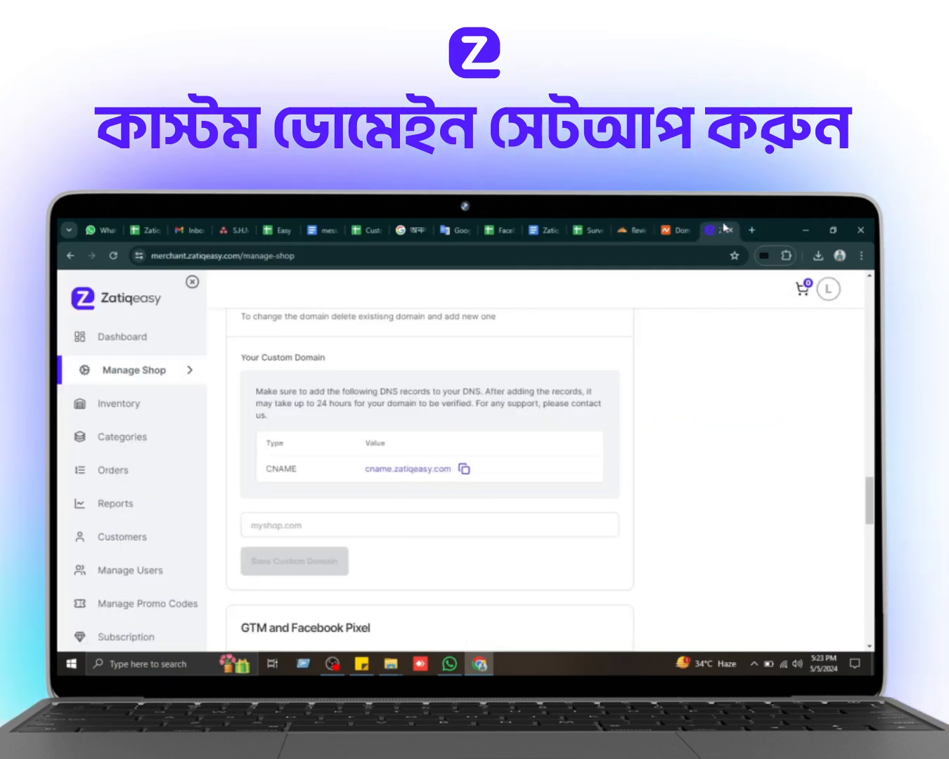
pyautogui.click(142, 373)
pyautogui.click(140, 516)
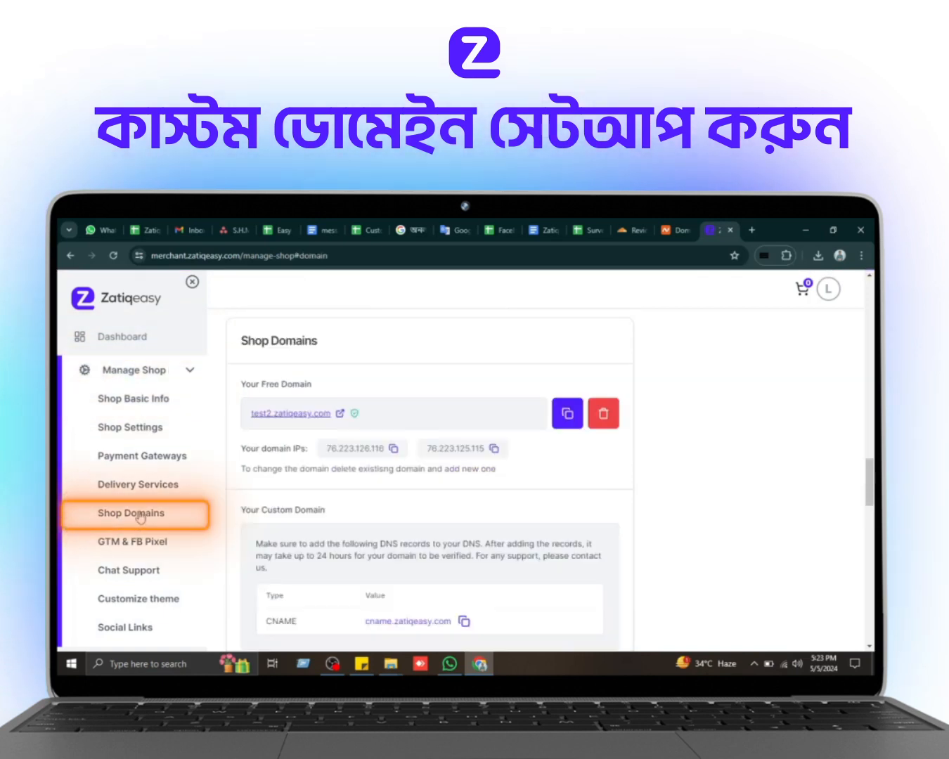
pyautogui.scroll(-3, 466, 463)
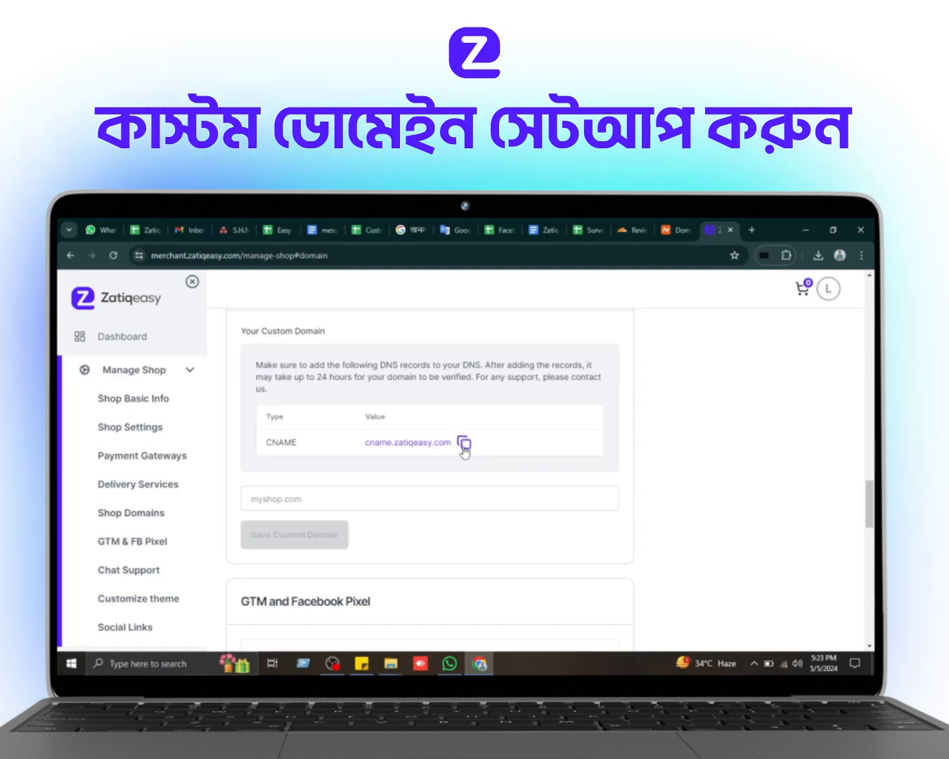
pyautogui.click(465, 443)
# Back in Cloudflare, set the CNAME target to cname.zatiqeasy.com, turn off its proxy for DNS only, and save the record
pyautogui.click(634, 231)
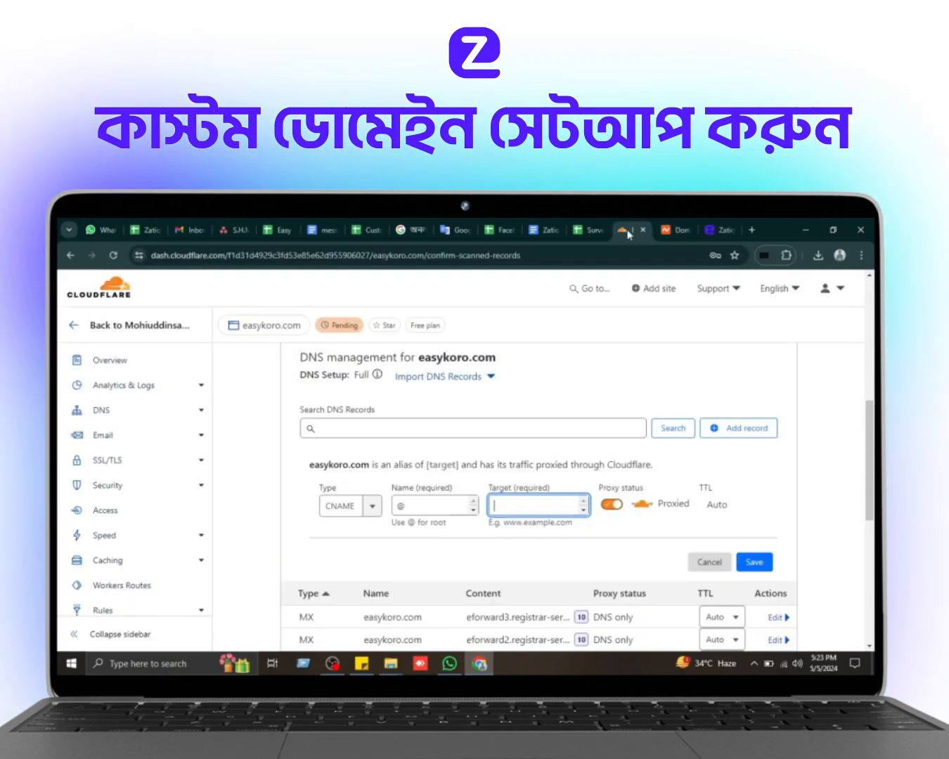
pyautogui.hotkey('ctrl', 'v')
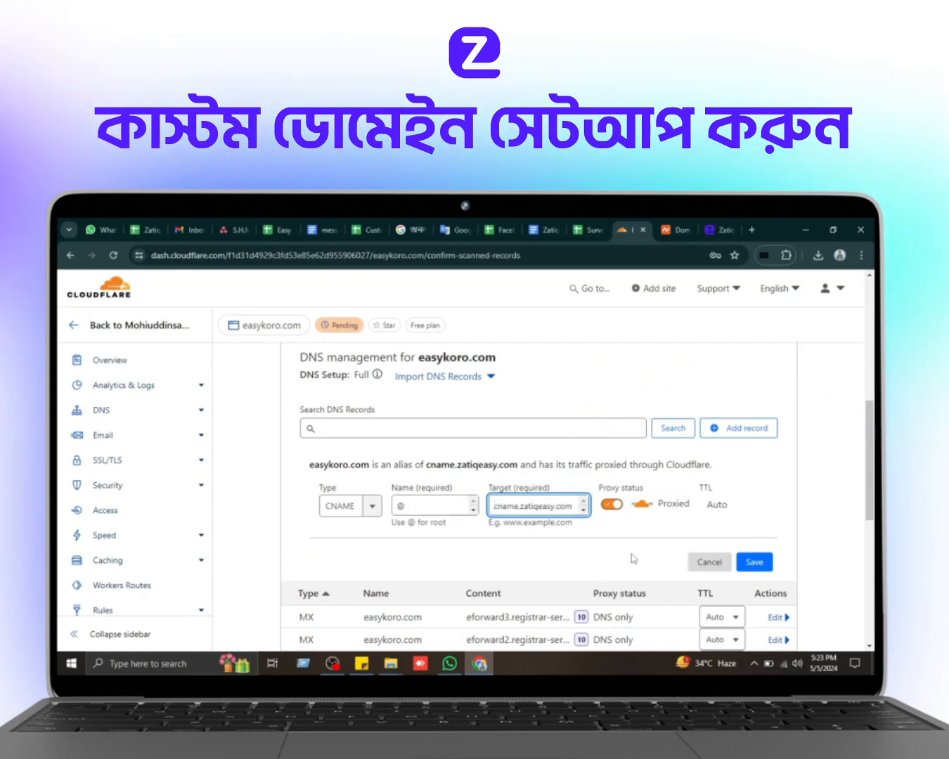
pyautogui.click(612, 505)
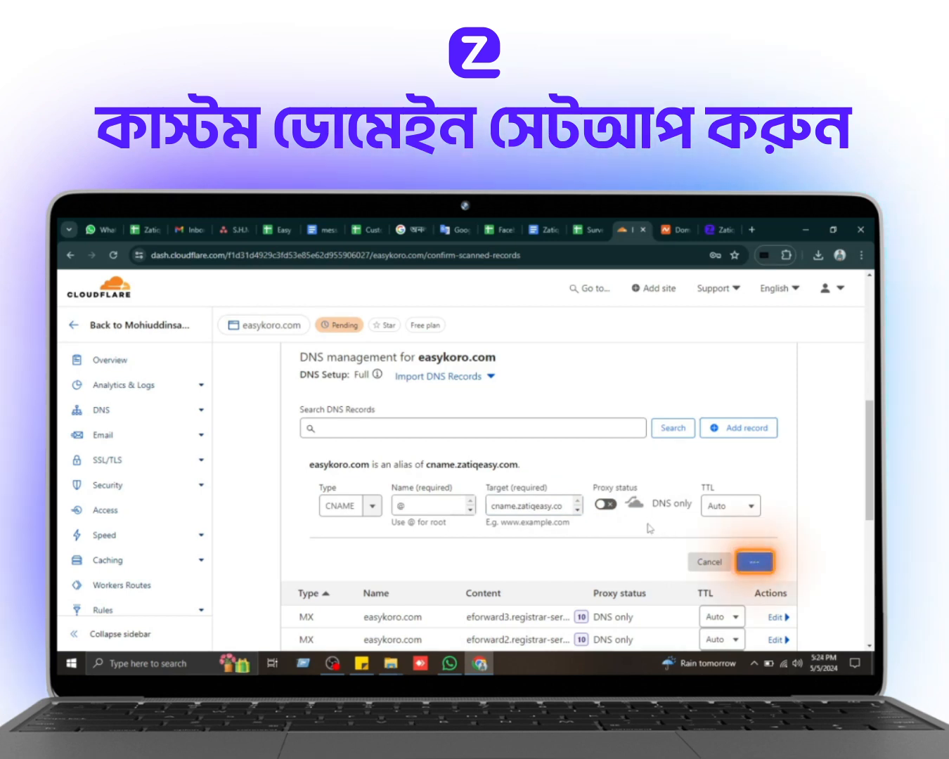
pyautogui.scroll(-1, 315, 478)
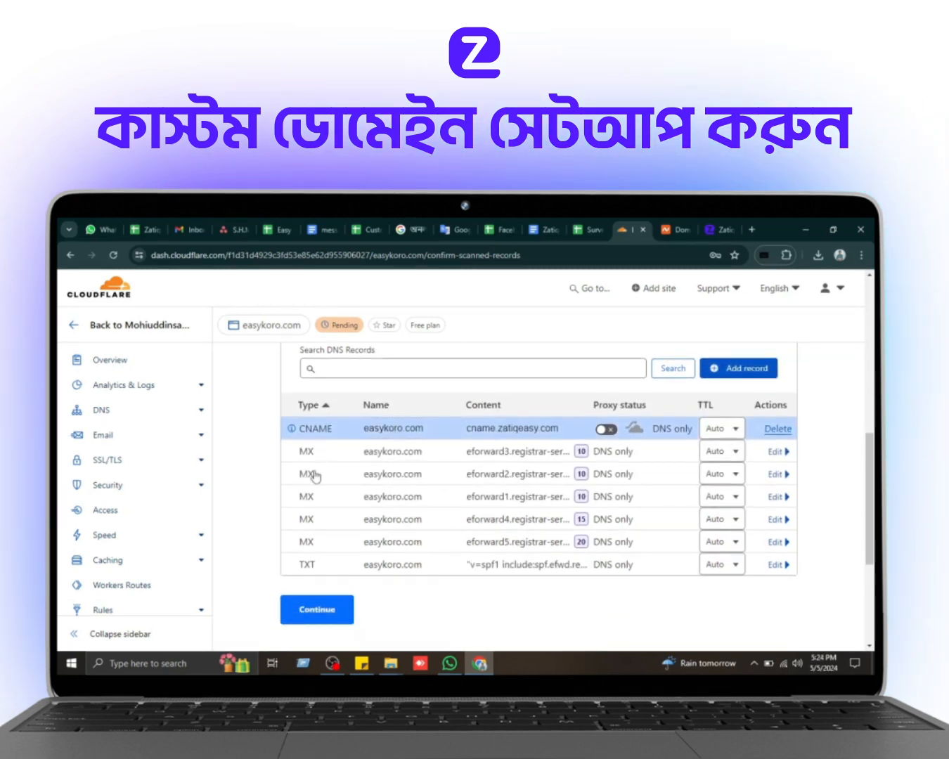
pyautogui.click(380, 429)
pyautogui.moveTo(340, 431); pyautogui.dragTo(299, 428)
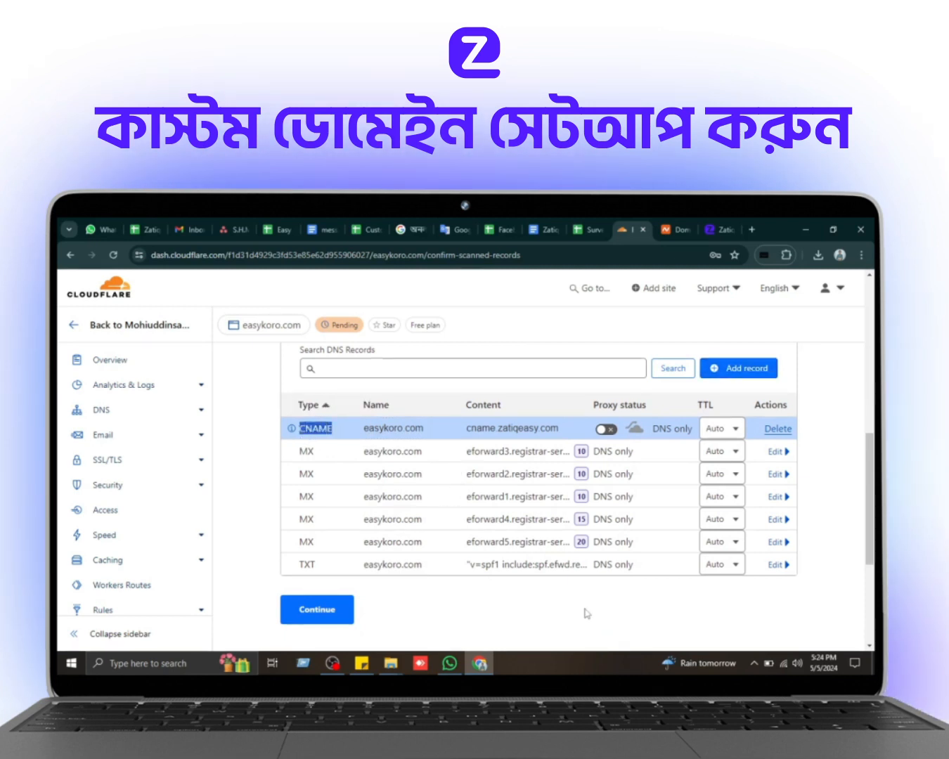
pyautogui.moveTo(363, 451); pyautogui.dragTo(422, 468)
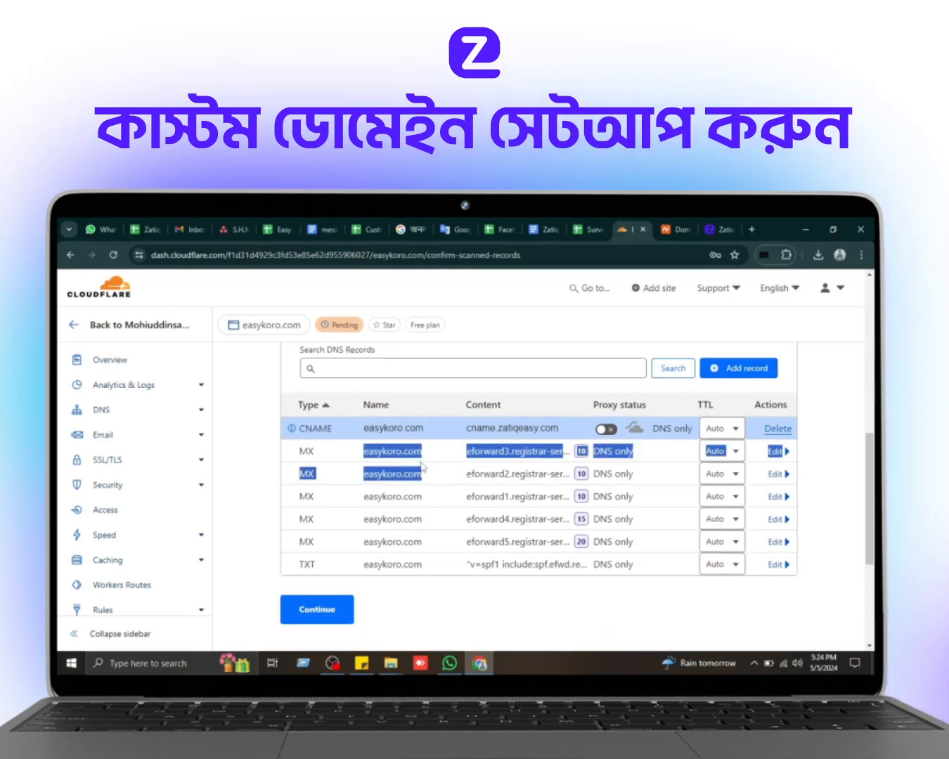
pyautogui.click(520, 608)
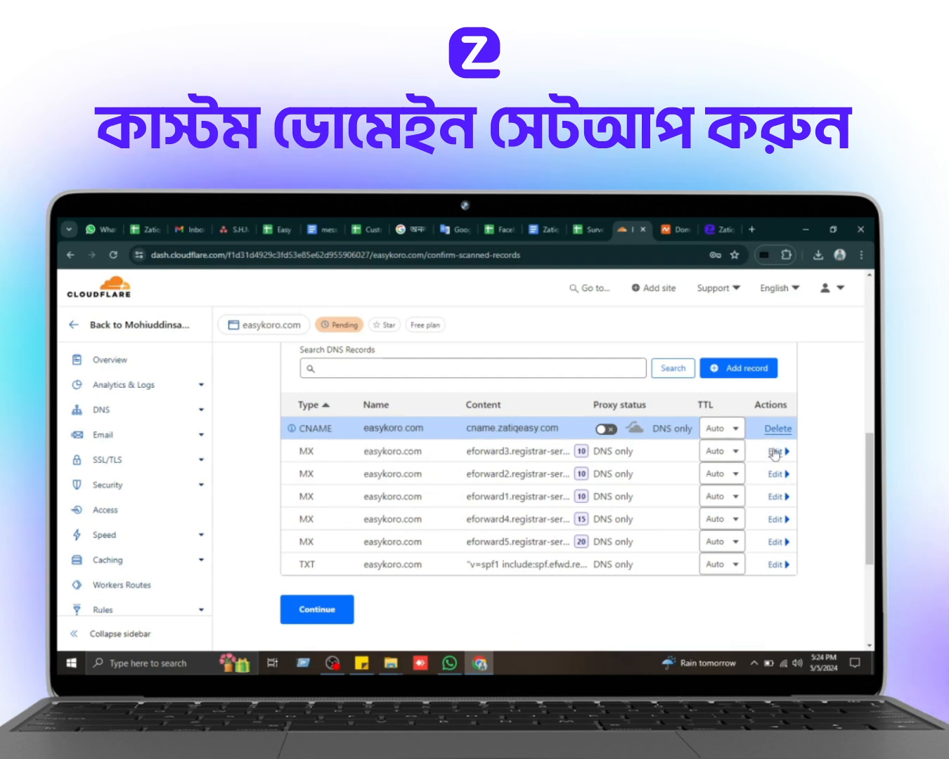
# Delete the MX record pointing to eforward3.registrar-servers.com and continue to the nameserver change instructions
pyautogui.click(775, 453)
pyautogui.click(340, 549)
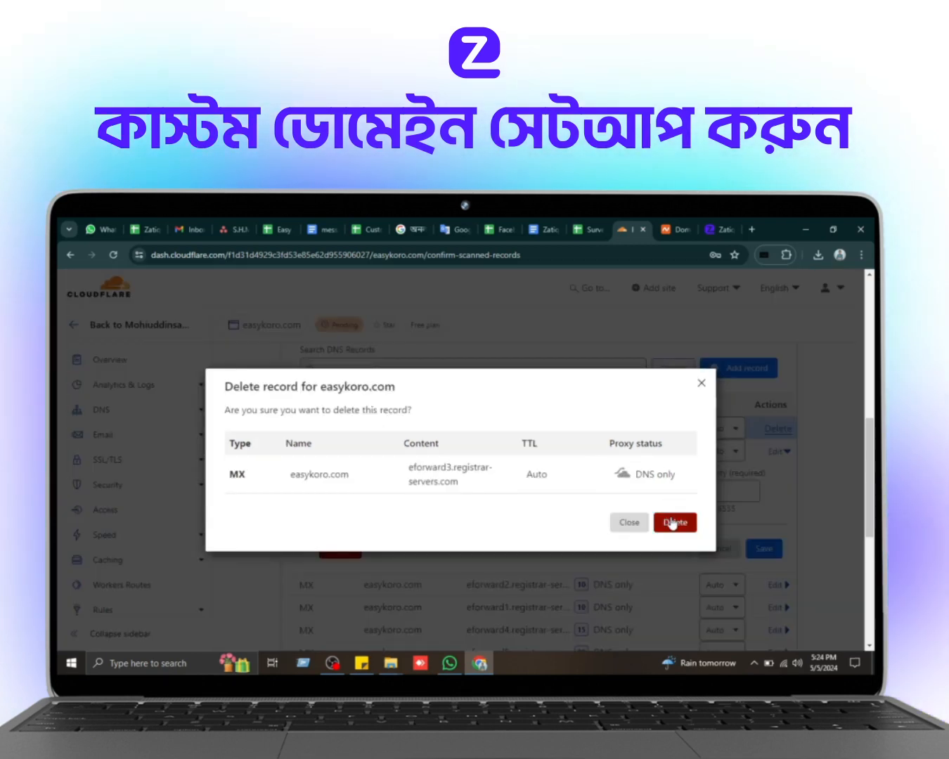
pyautogui.click(678, 519)
pyautogui.scroll(1, 816, 512)
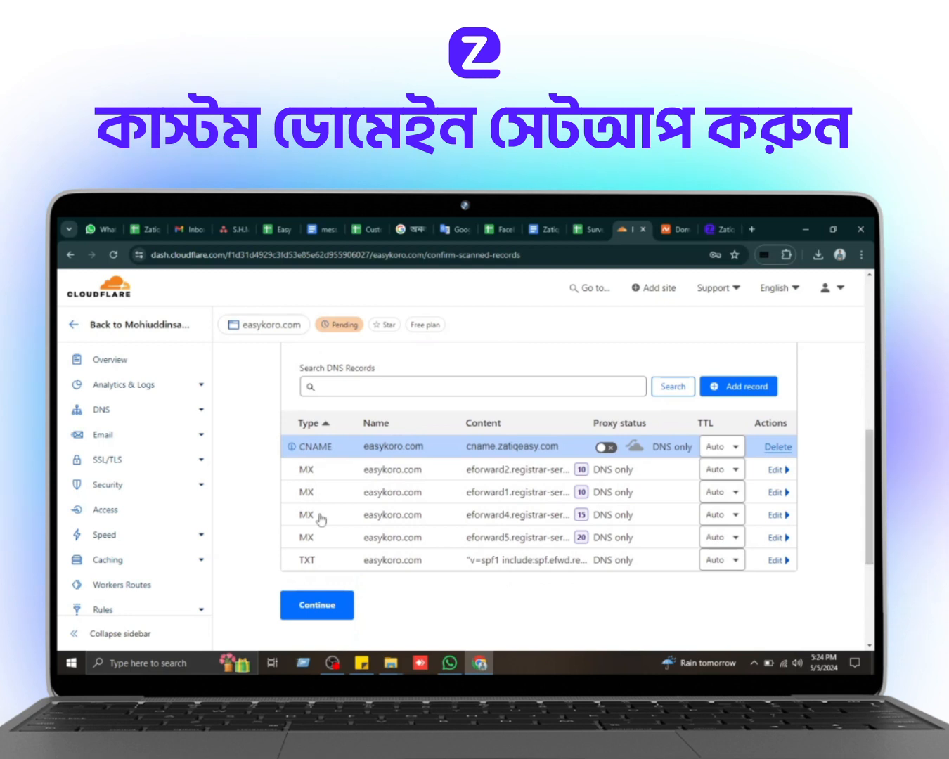
pyautogui.click(322, 602)
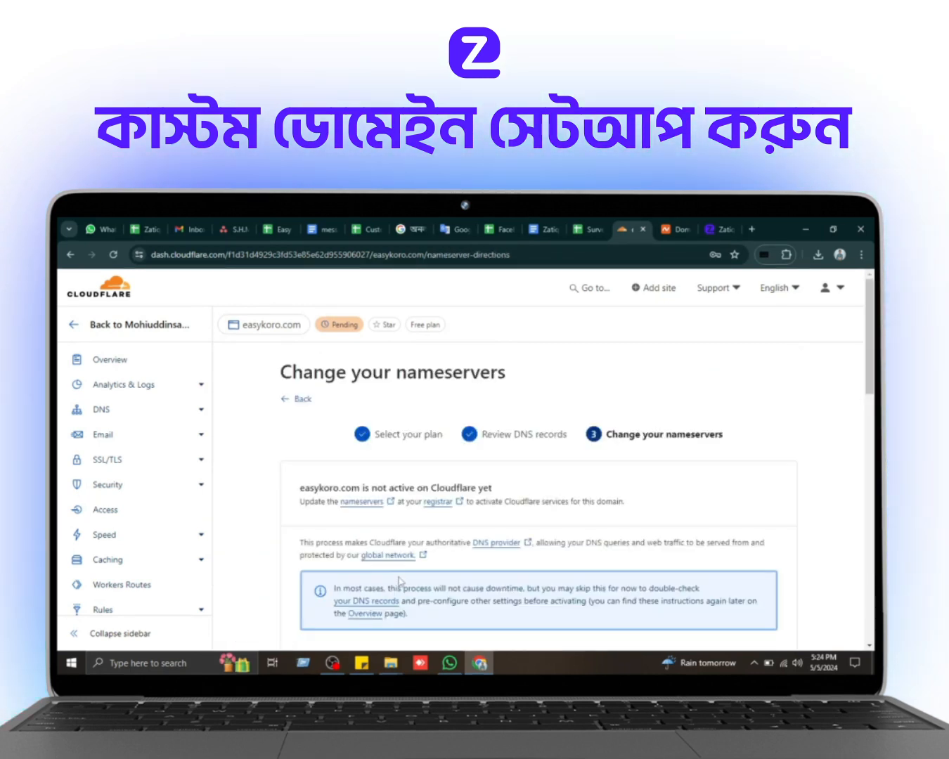
# Copy the first assigned nameserver, brianna.ns.cloudflare.com, and enter it as the first Custom DNS nameserver for easykoro.com in Namecheap
pyautogui.moveTo(870, 342); pyautogui.dragTo(871, 482)
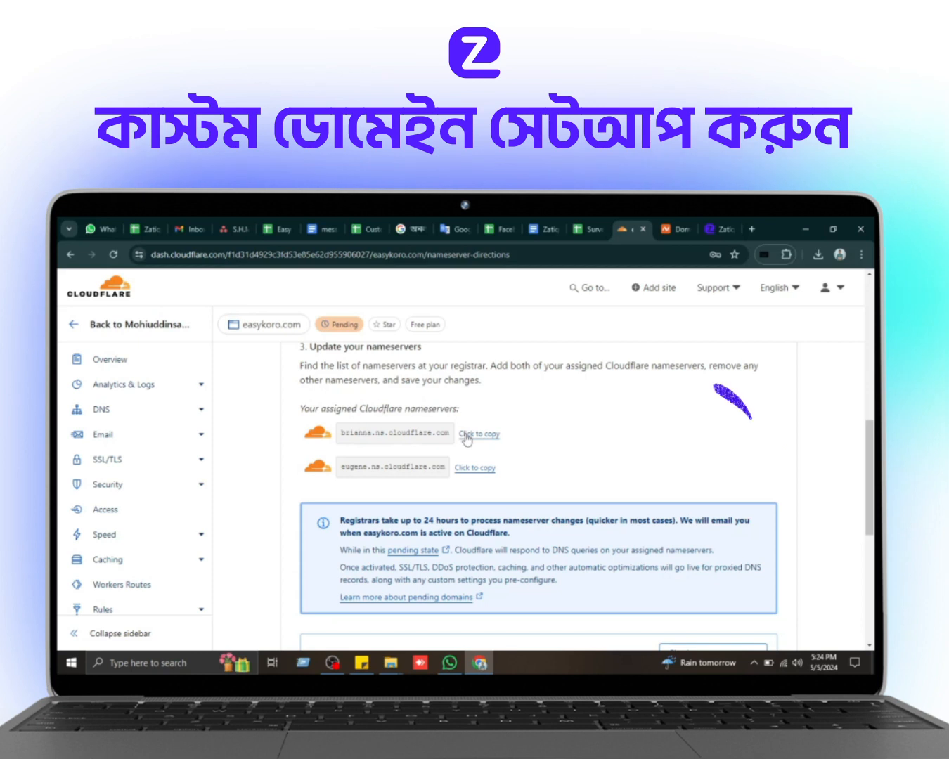
pyautogui.click(465, 435)
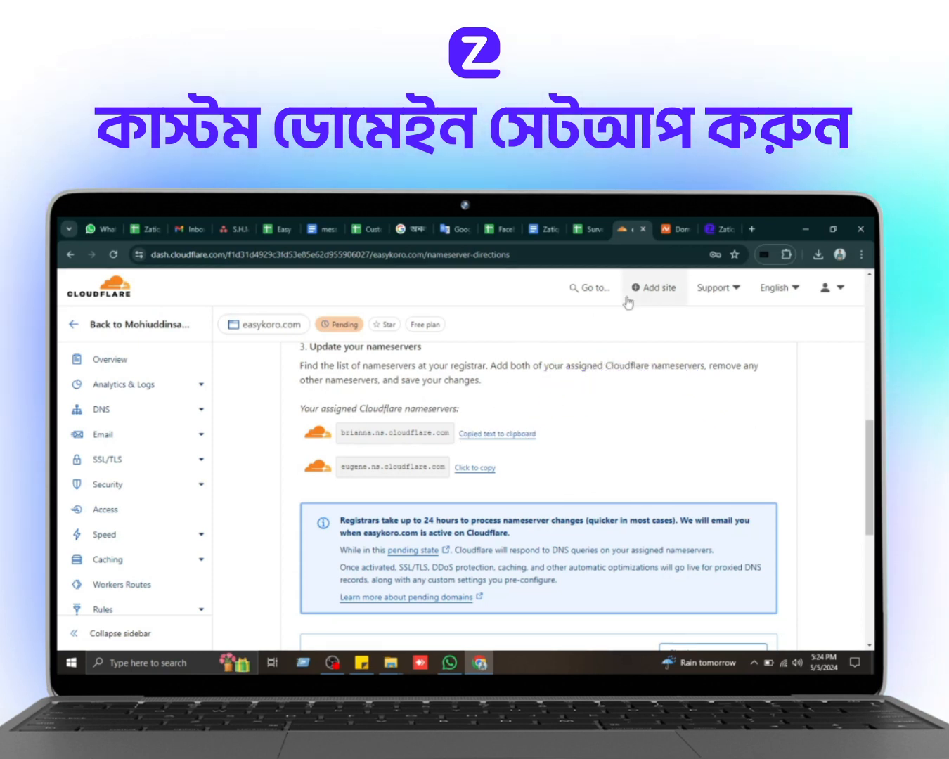
pyautogui.click(662, 234)
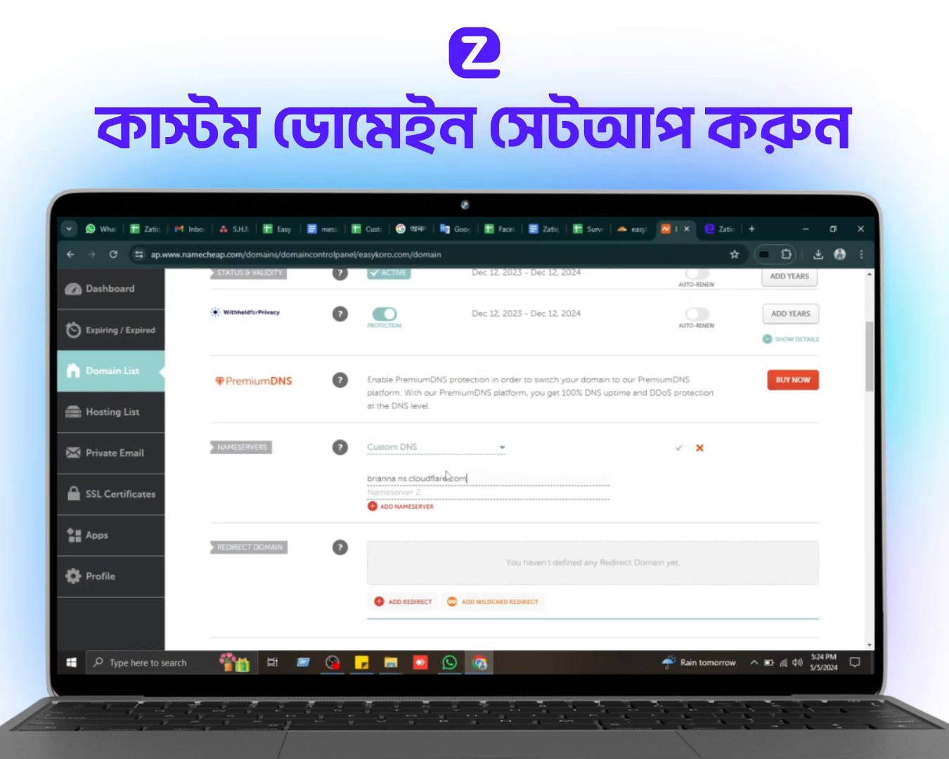
# Copy eugene.ns.cloudflare.com from Cloudflare, enter it as the second nameserver in Namecheap, and save the Custom DNS nameservers
pyautogui.click(645, 227)
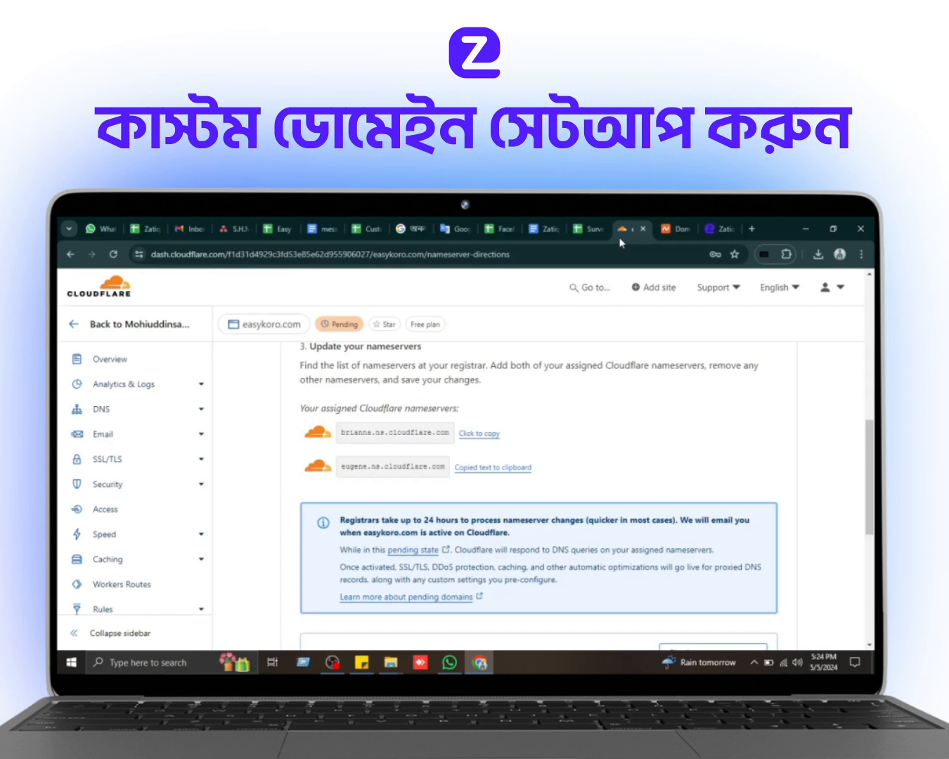
pyautogui.click(667, 229)
pyautogui.click(493, 493)
pyautogui.hotkey('ctrl', 'v')
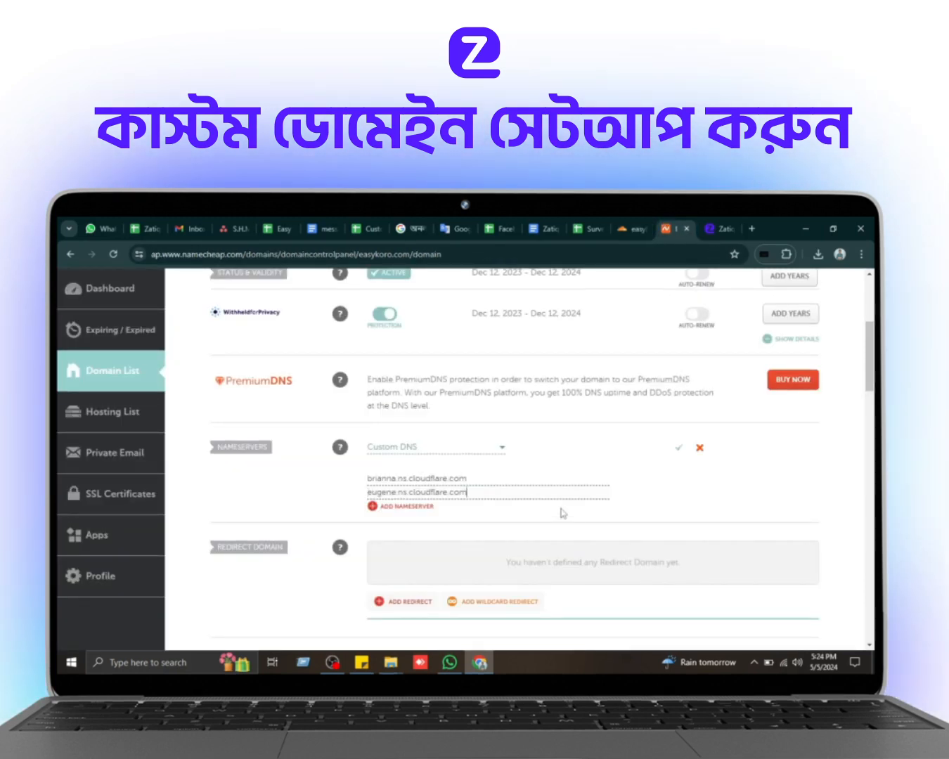
pyautogui.click(678, 448)
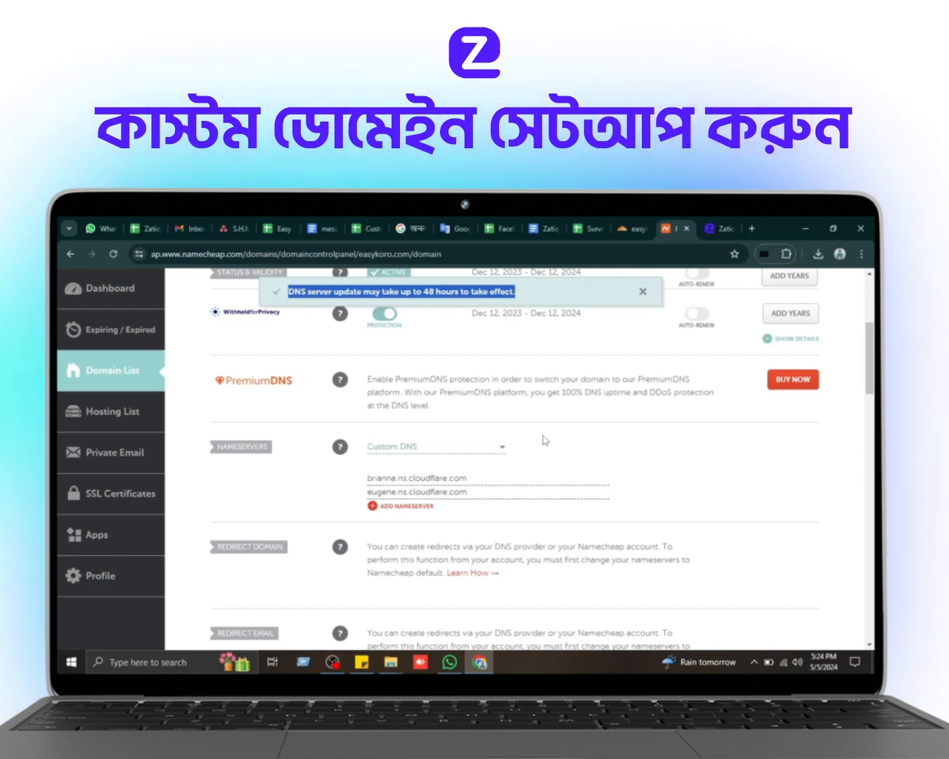
# Switch back to Cloudflare and request an immediate nameserver check for easykoro.com
pyautogui.hotkey('ctrl', 'shift', 'Tab')
pyautogui.scroll(-3, 524, 455)
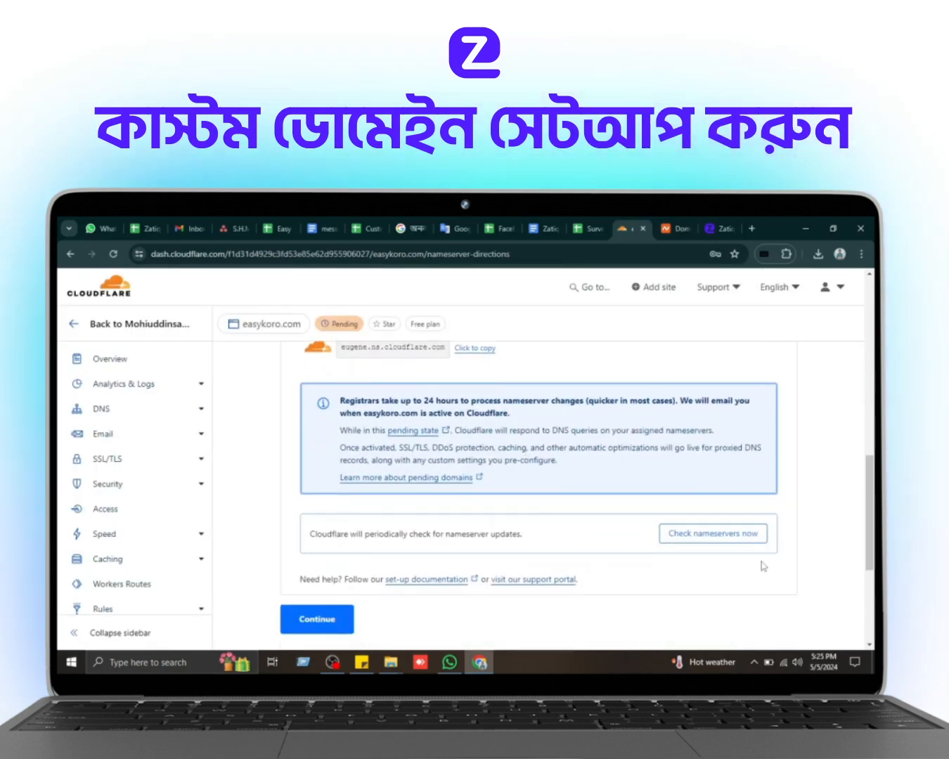
pyautogui.click(661, 535)
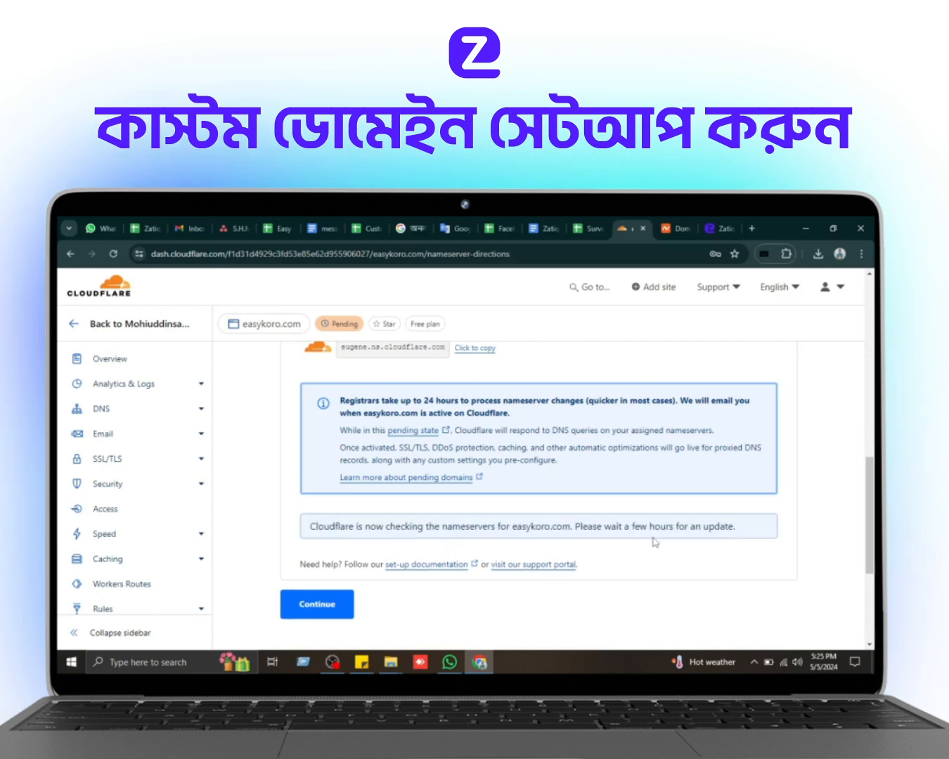
pyautogui.scroll(-1, 620, 513)
pyautogui.moveTo(575, 468); pyautogui.dragTo(736, 468)
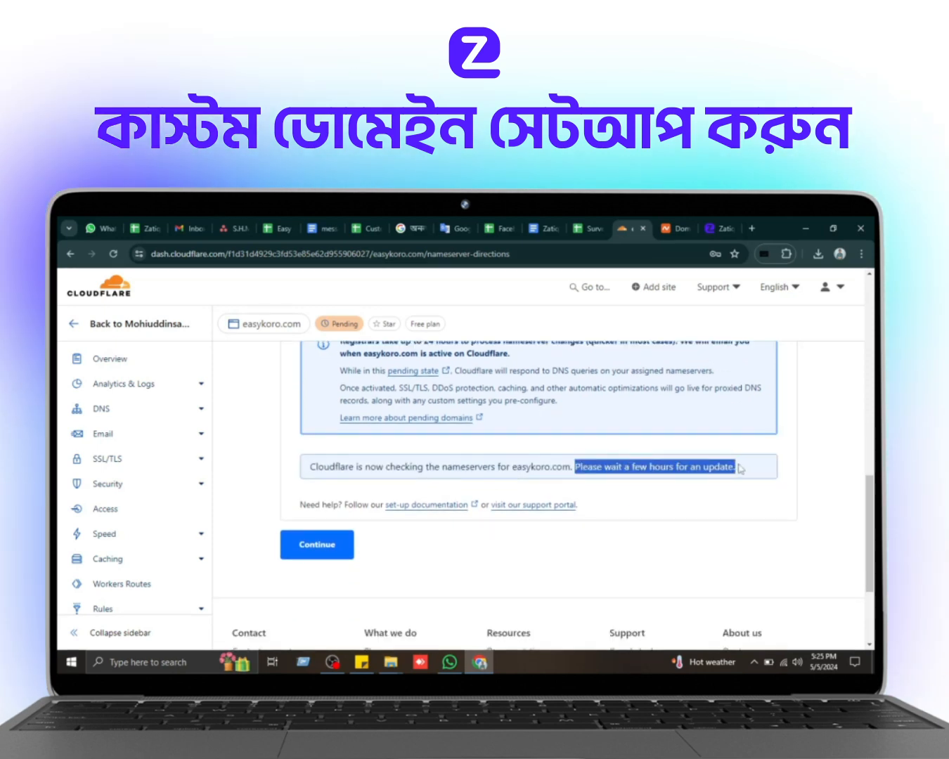
# Continue past the nameserver instructions and the Quick Start Guide to the overview page of easykoro.com
pyautogui.click(318, 545)
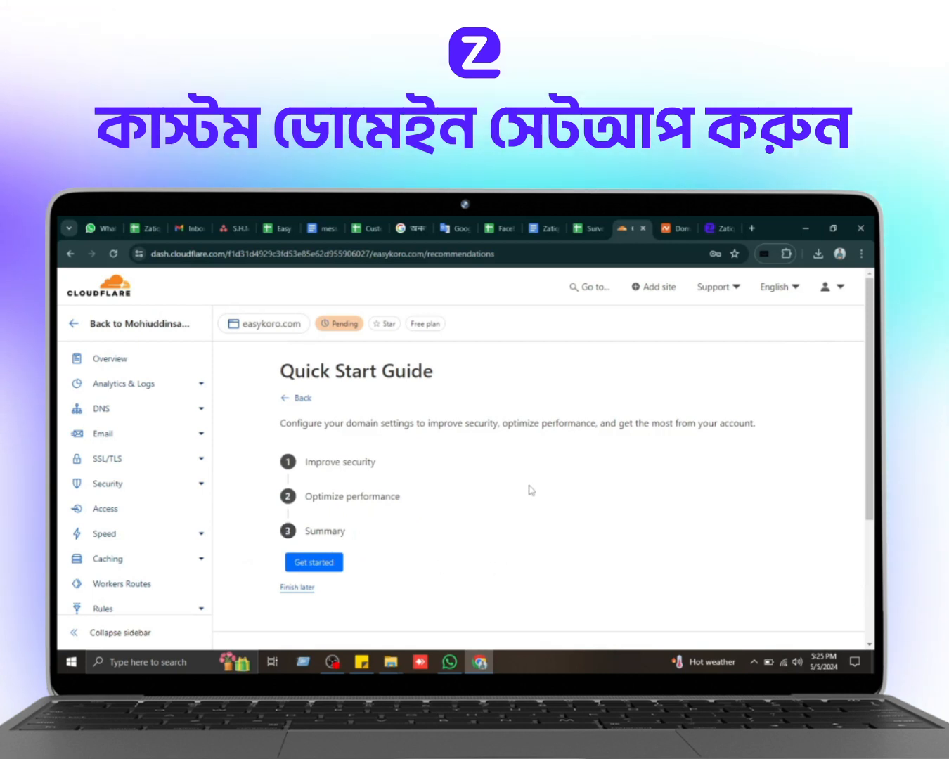
pyautogui.click(320, 563)
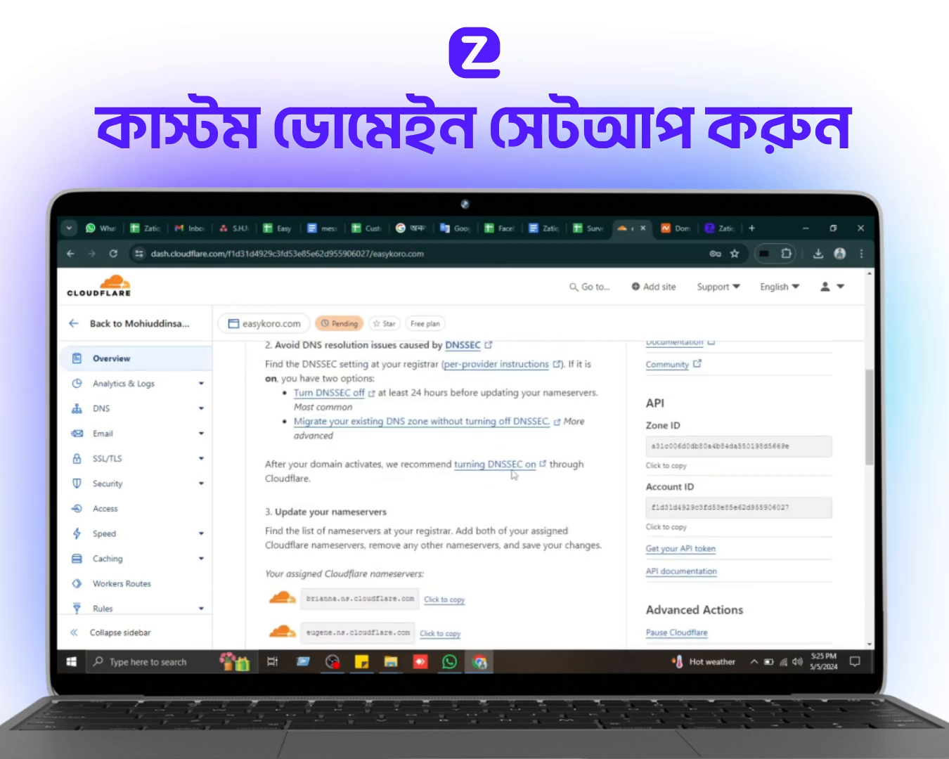
pyautogui.scroll(2, 541, 495)
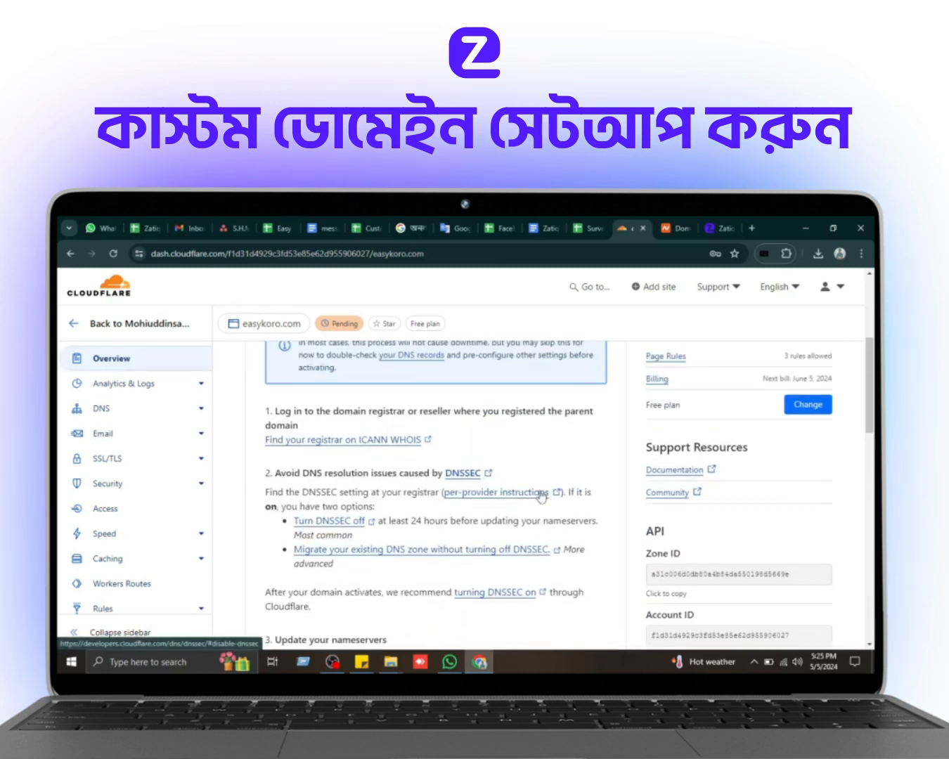
pyautogui.scroll(-10, 541, 495)
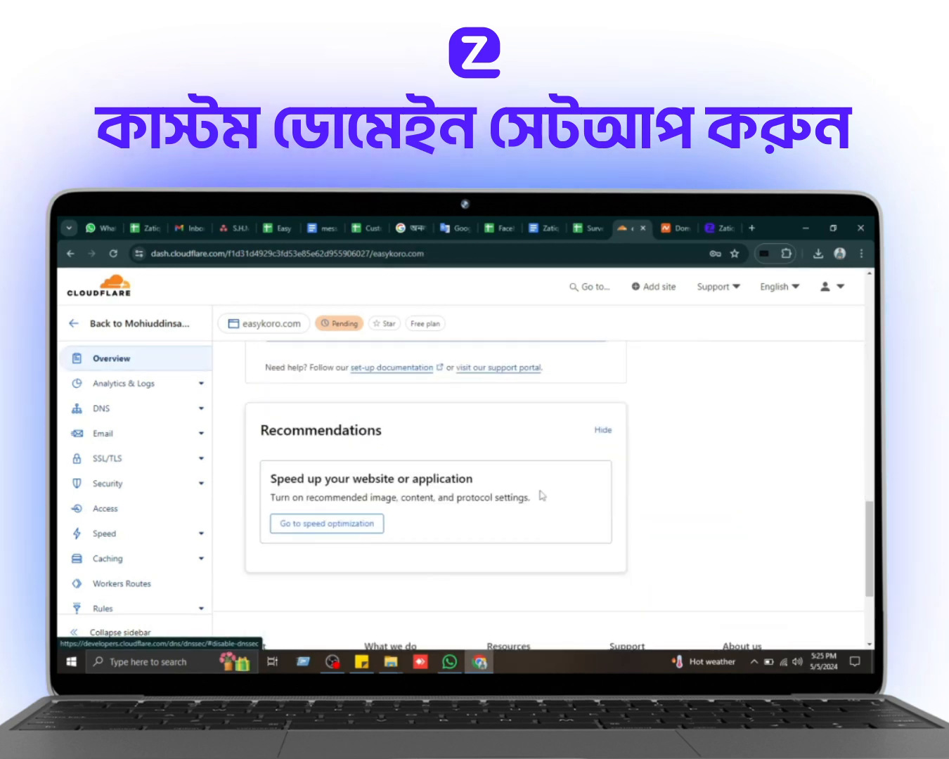
pyautogui.scroll(-2, 541, 495)
pyautogui.scroll(10, 540, 495)
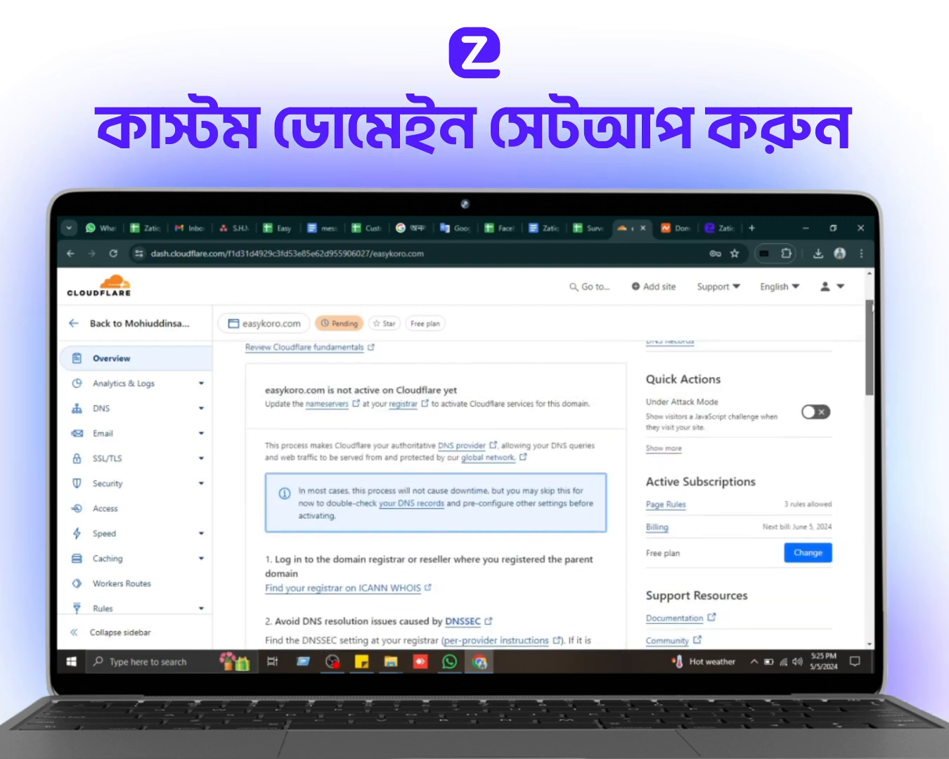
pyautogui.scroll(1, 436, 492)
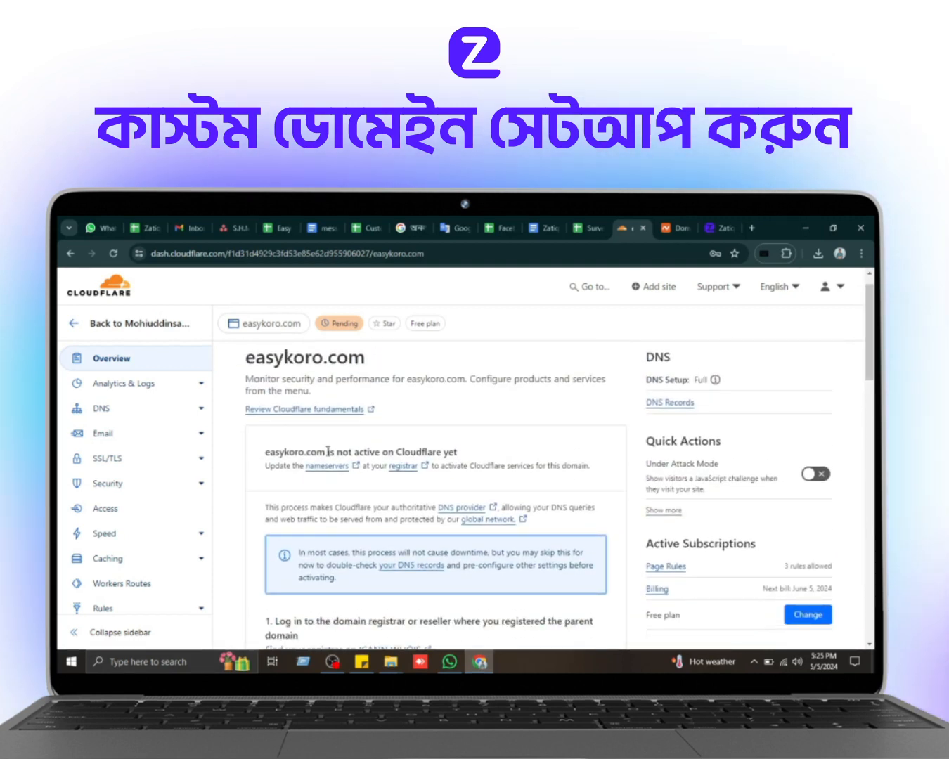
# Open the DNS records of easykoro.com and copy the domain name from the CNAME record
pyautogui.click(96, 411)
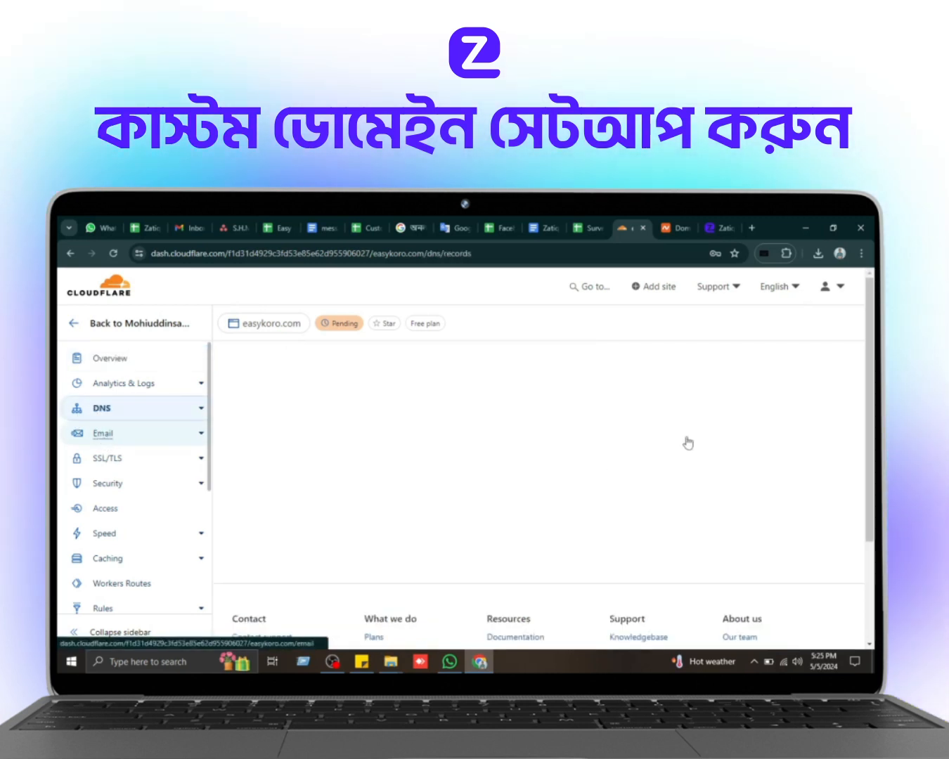
pyautogui.scroll(-4, 689, 449)
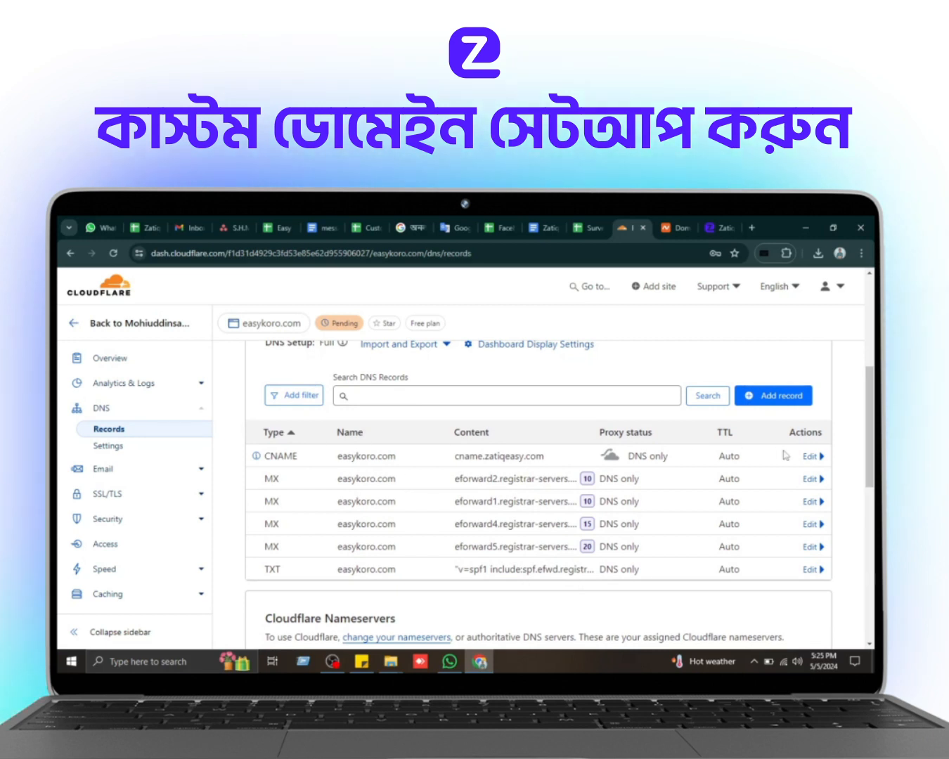
pyautogui.scroll(-2, 539, 495)
pyautogui.scroll(2, 538, 494)
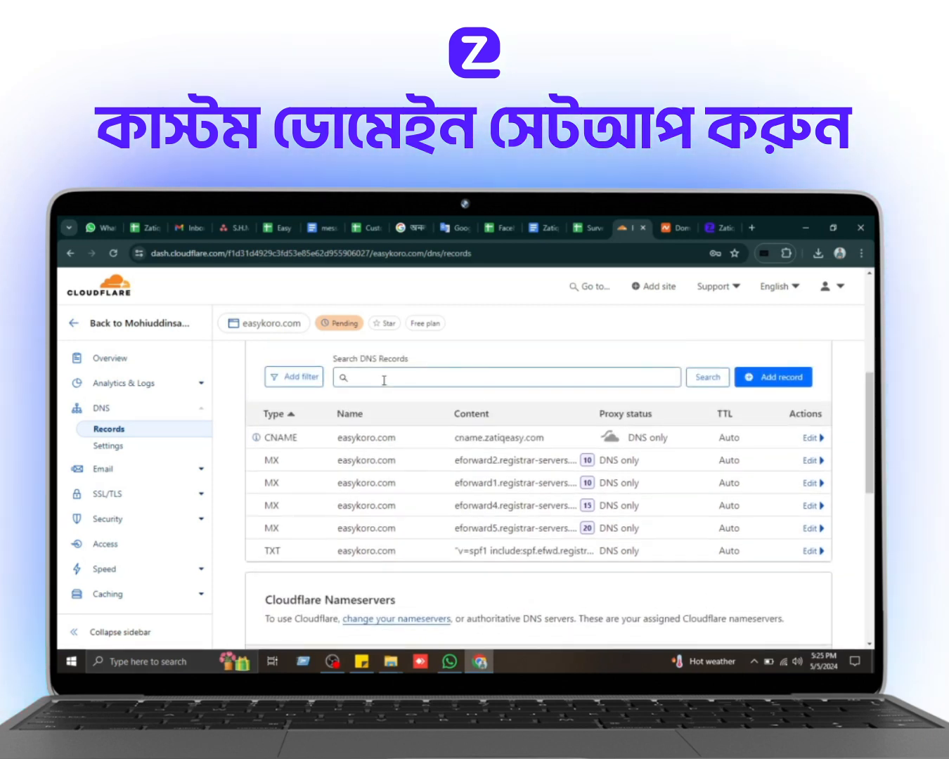
pyautogui.doubleClick(398, 440)
pyautogui.hotkey('ctrl', 'c')
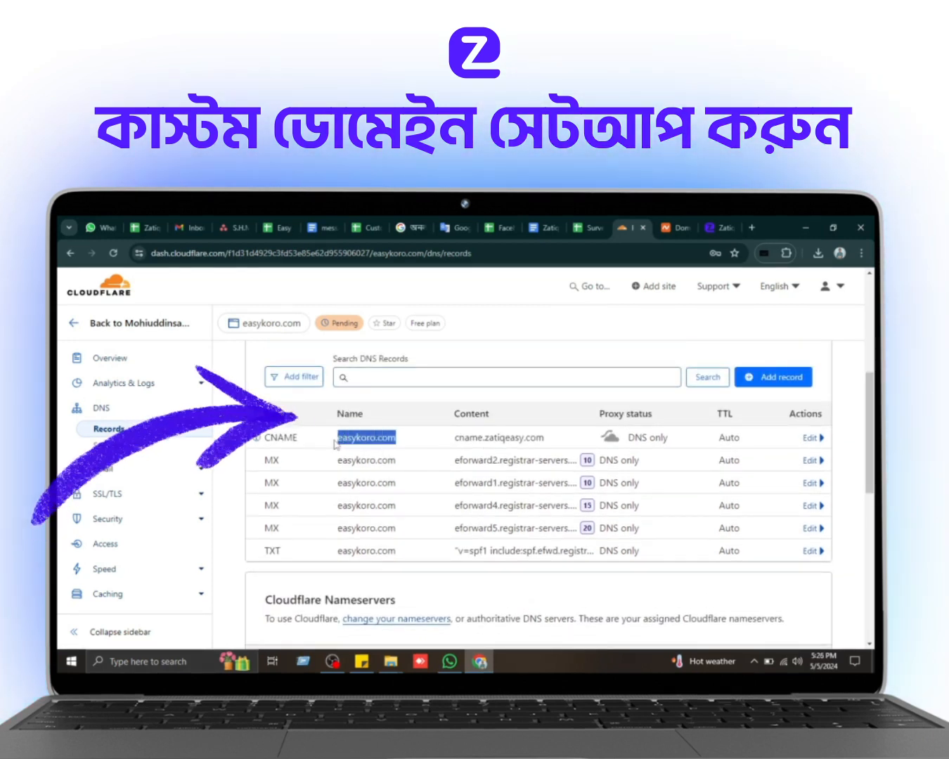
# Switch to Zatiqeasy, set the shop's custom domain to easykoro.com, and save it
pyautogui.click(711, 229)
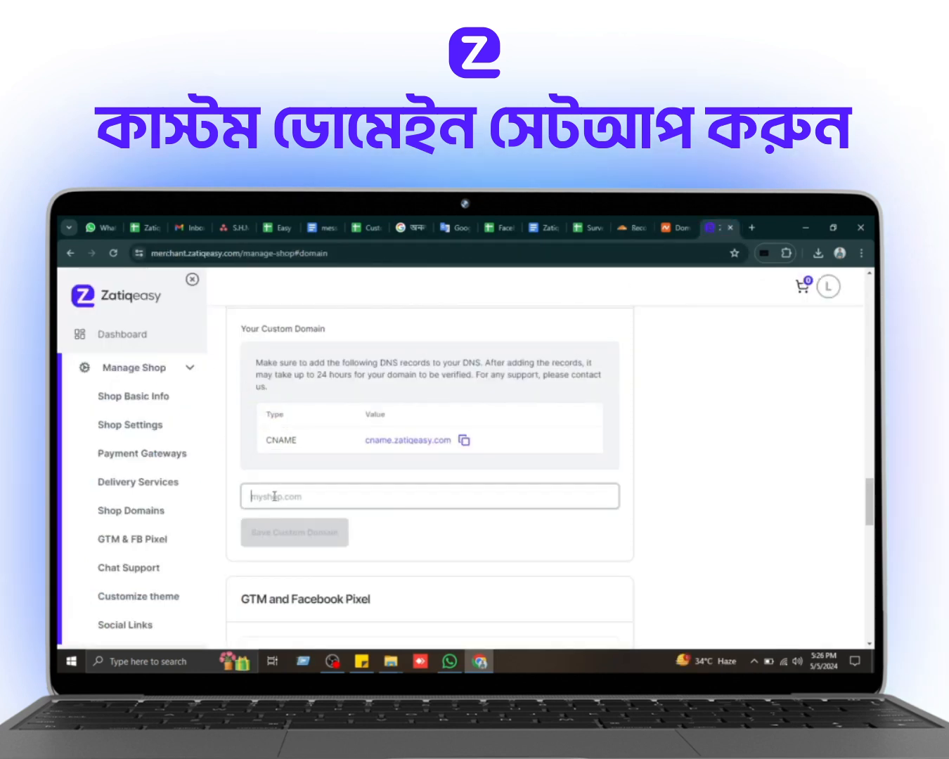
pyautogui.click(274, 497)
pyautogui.hotkey('ctrl', 'v')
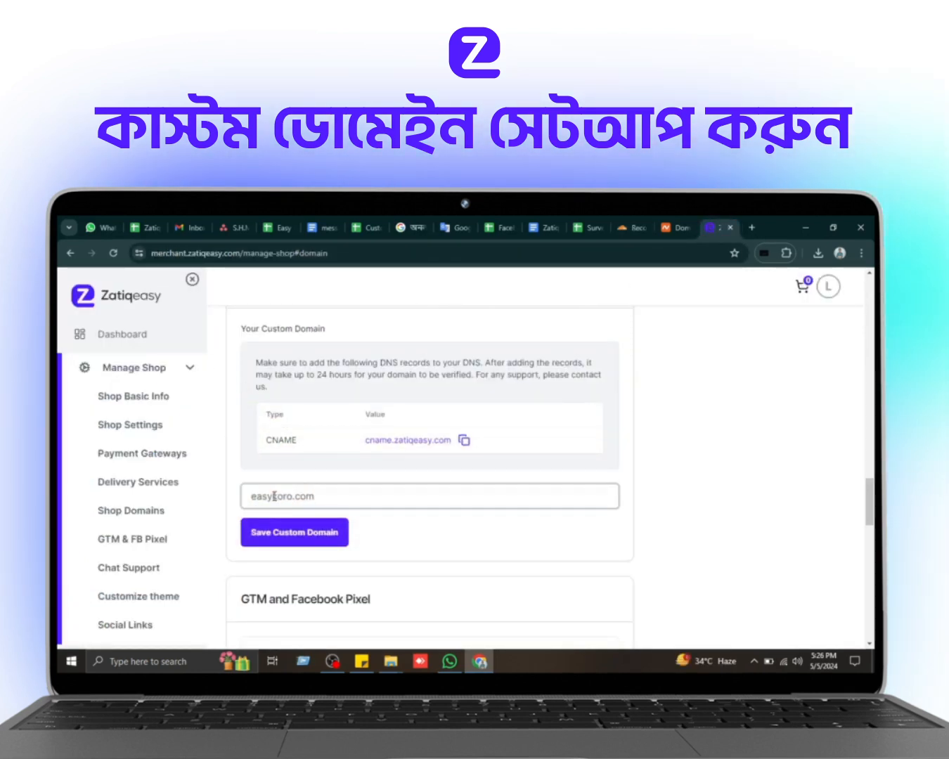
pyautogui.click(271, 533)
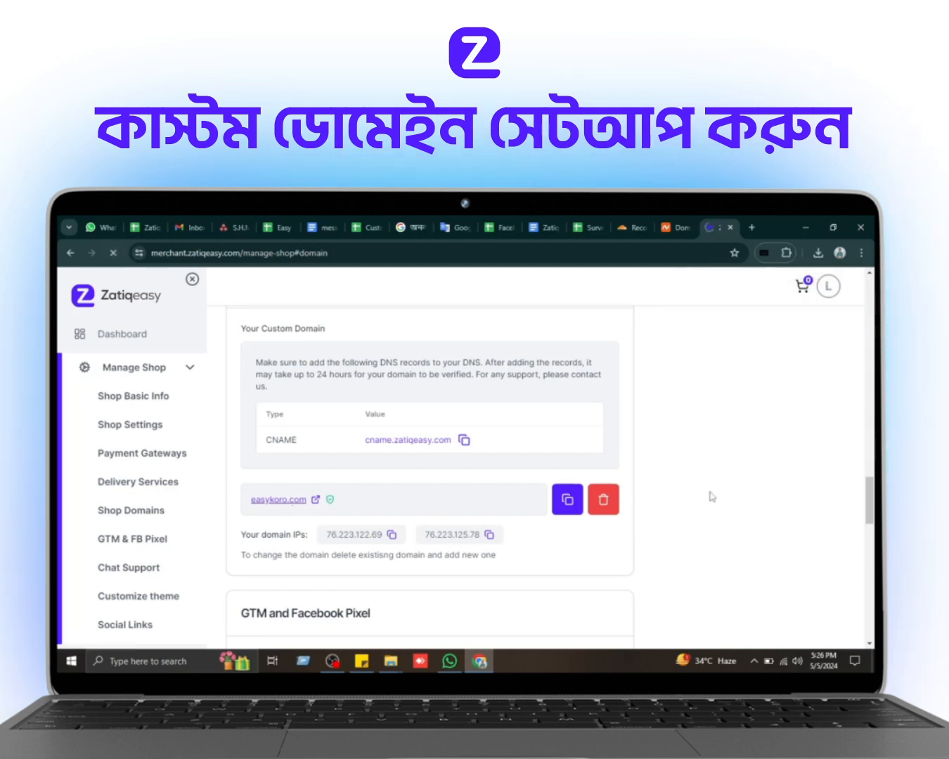
# Reopen Shop Domains, visit the shop through its easykoro.com link to check it, and close the shop page
pyautogui.click(111, 368)
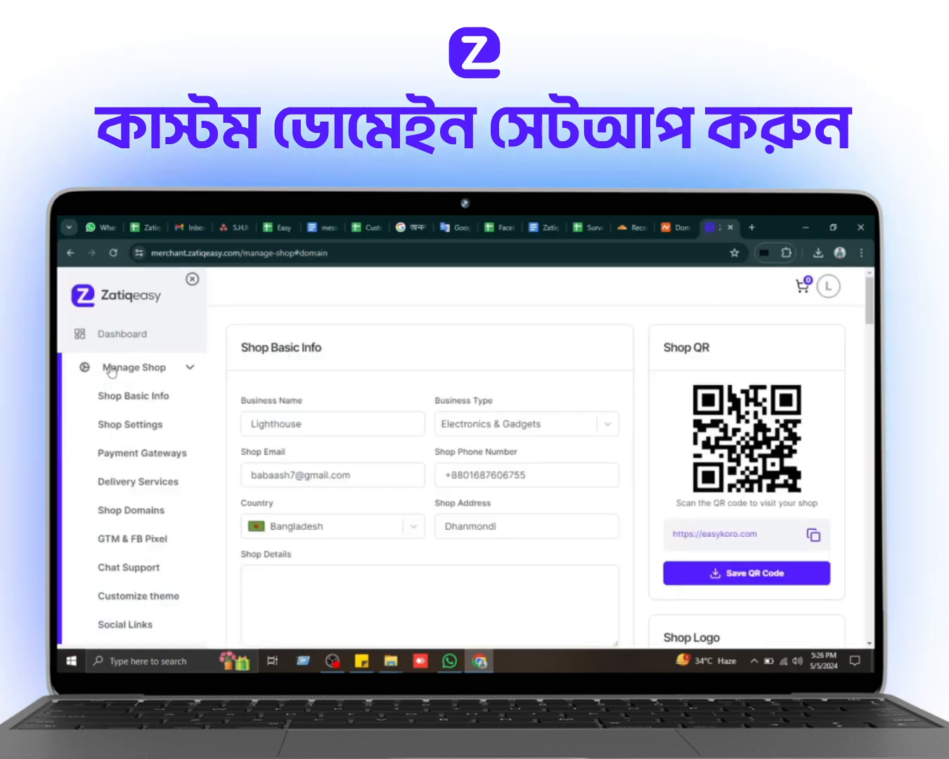
pyautogui.click(130, 511)
pyautogui.scroll(-4, 443, 474)
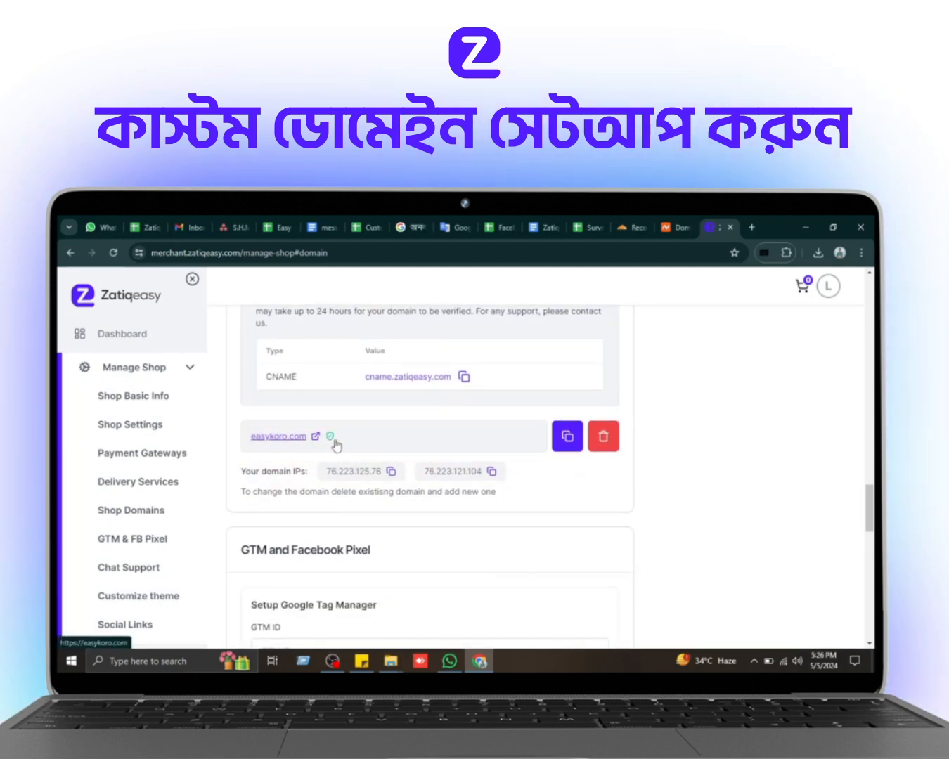
pyautogui.click(278, 437)
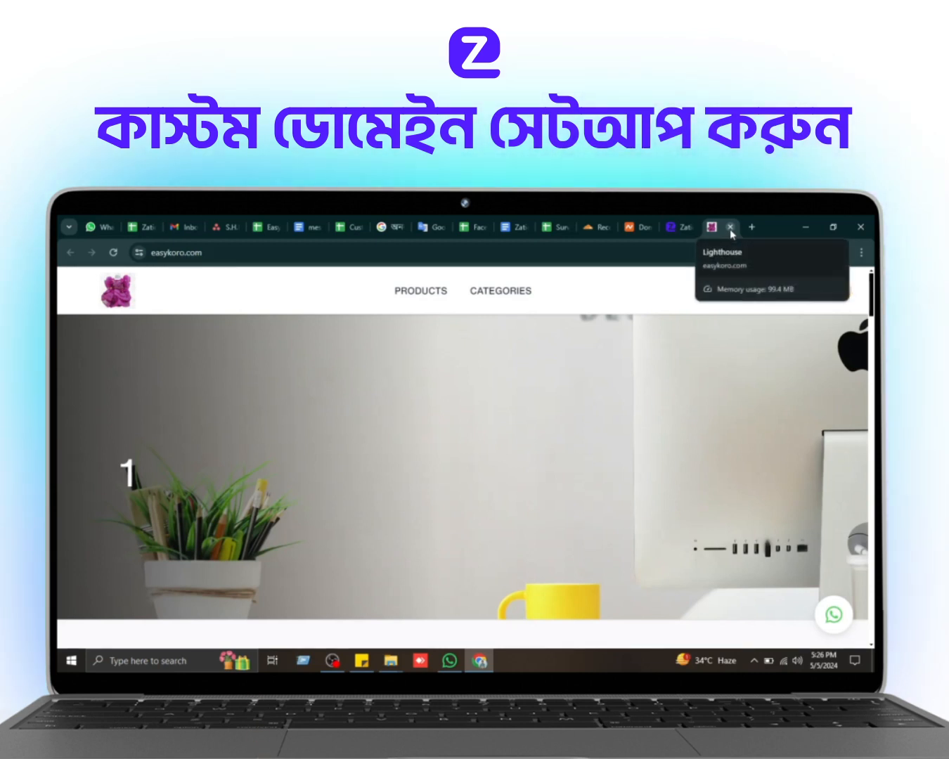
pyautogui.click(730, 226)
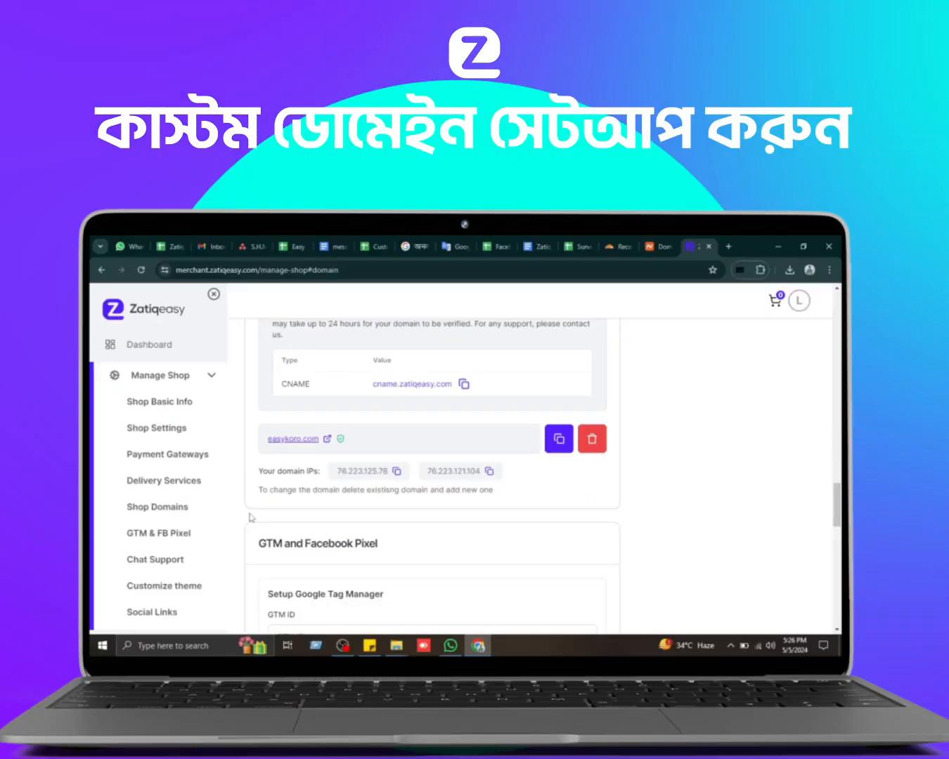